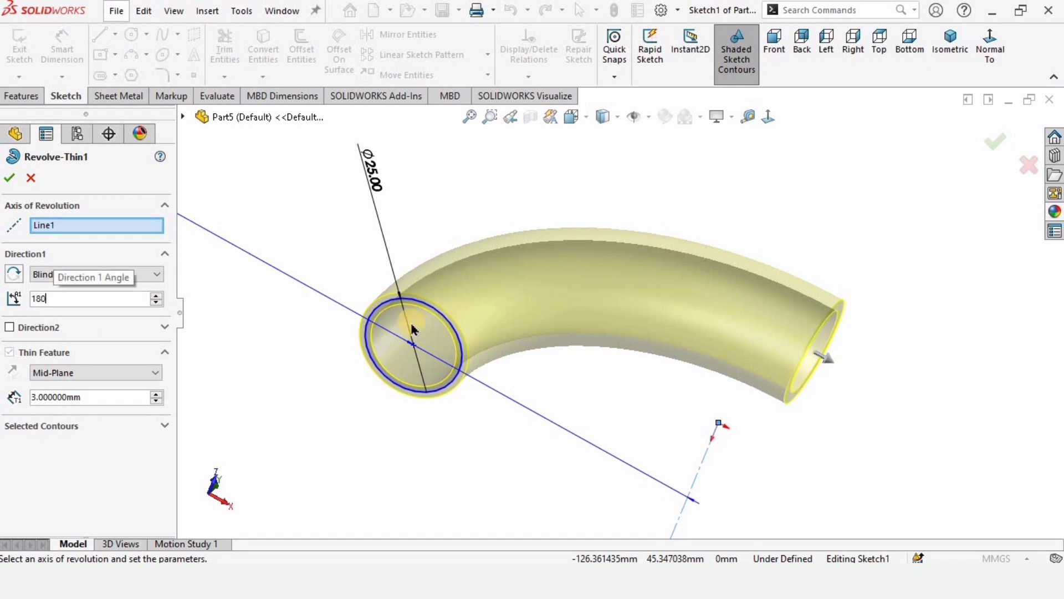
Step: Set the thin revolve's angle to 180°, then 270°, and finally a full 360°
key(Return)
middle_drag(598, 420, 734, 335)
scroll(735, 335, up, 1)
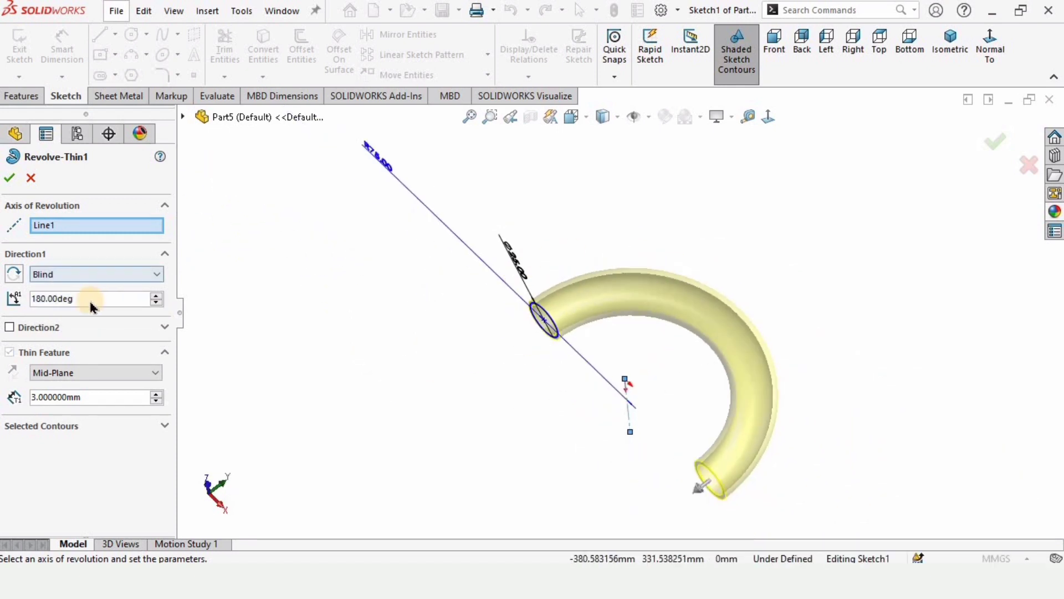
text(270)
key(Return)
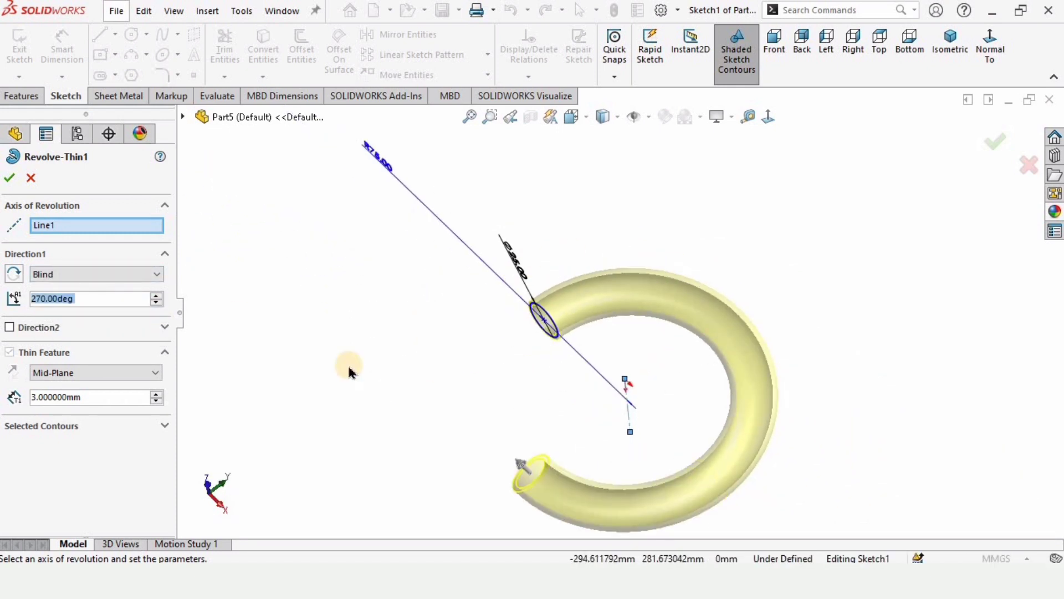
text(360)
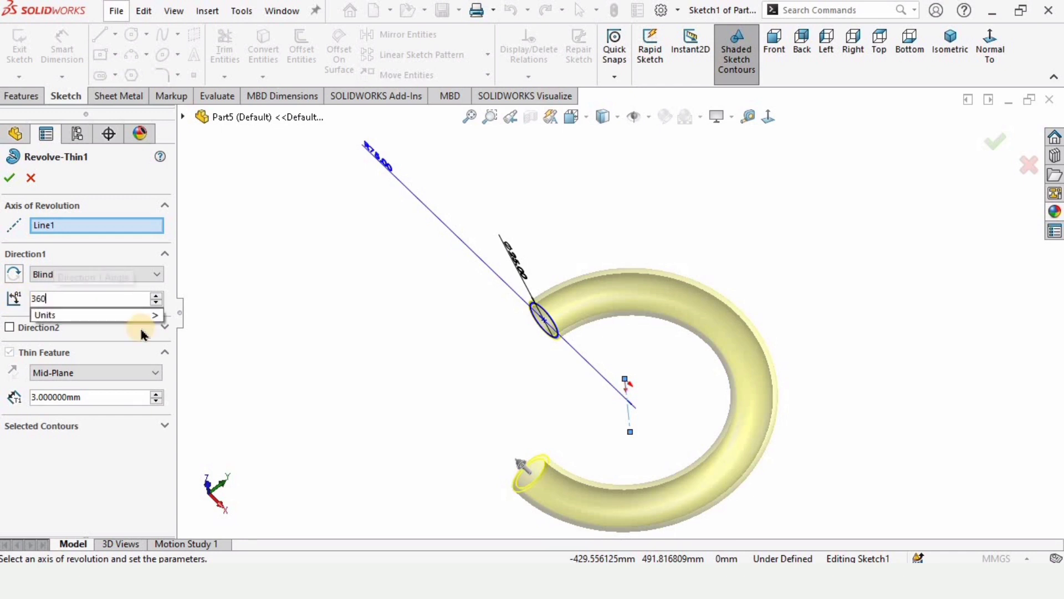
key(Return)
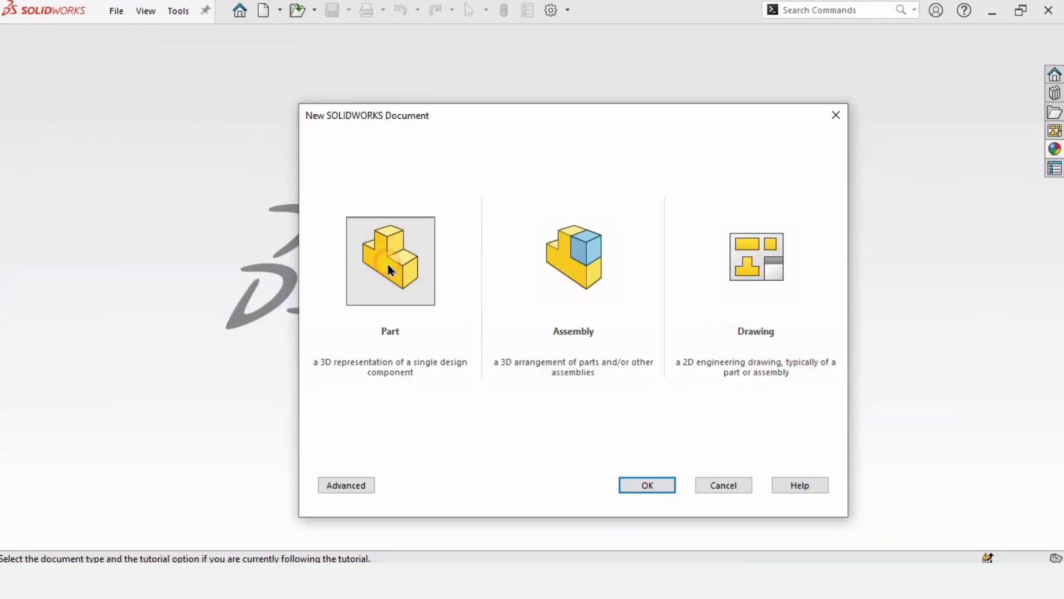
Step: Create a new part document with the Plain White scene, keeping MMGS as its unit system
click(389, 270)
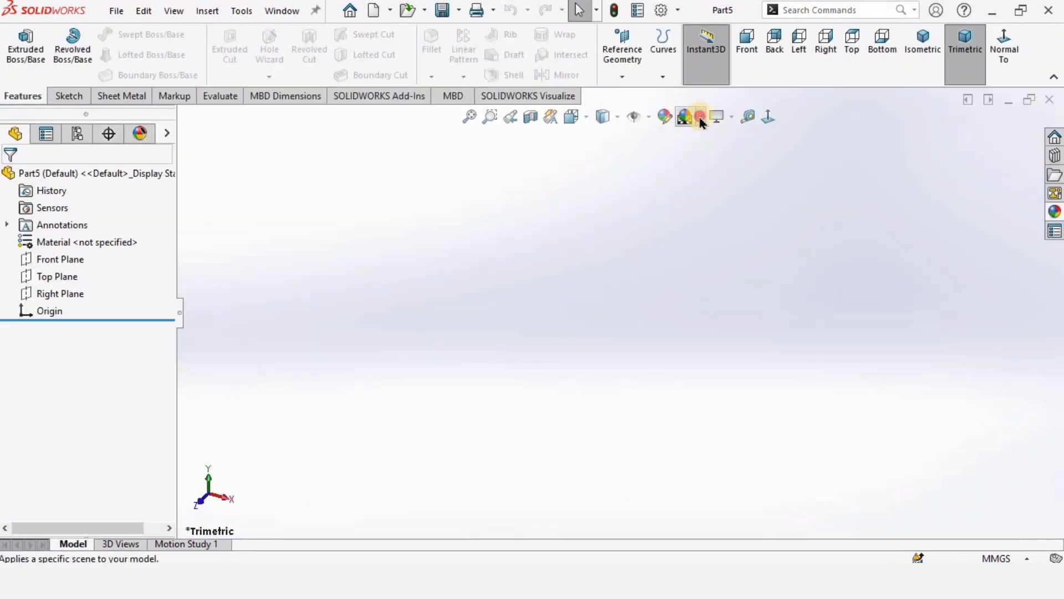
click(701, 118)
click(709, 157)
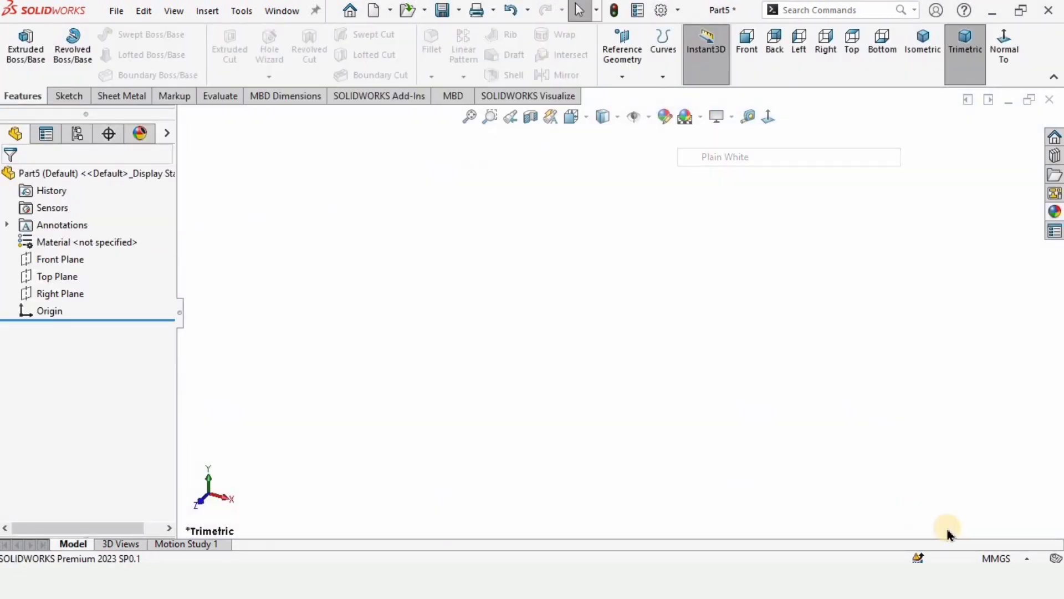
click(1026, 559)
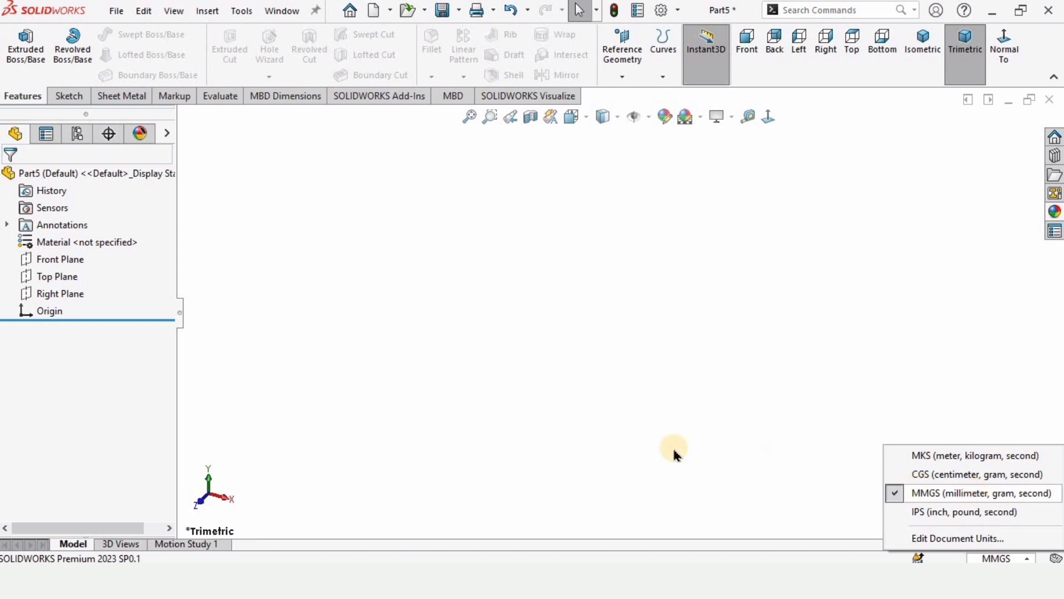
click(381, 378)
Step: Start a sketch on the Top Plane and draw a vertical centerline upward from the origin
click(72, 278)
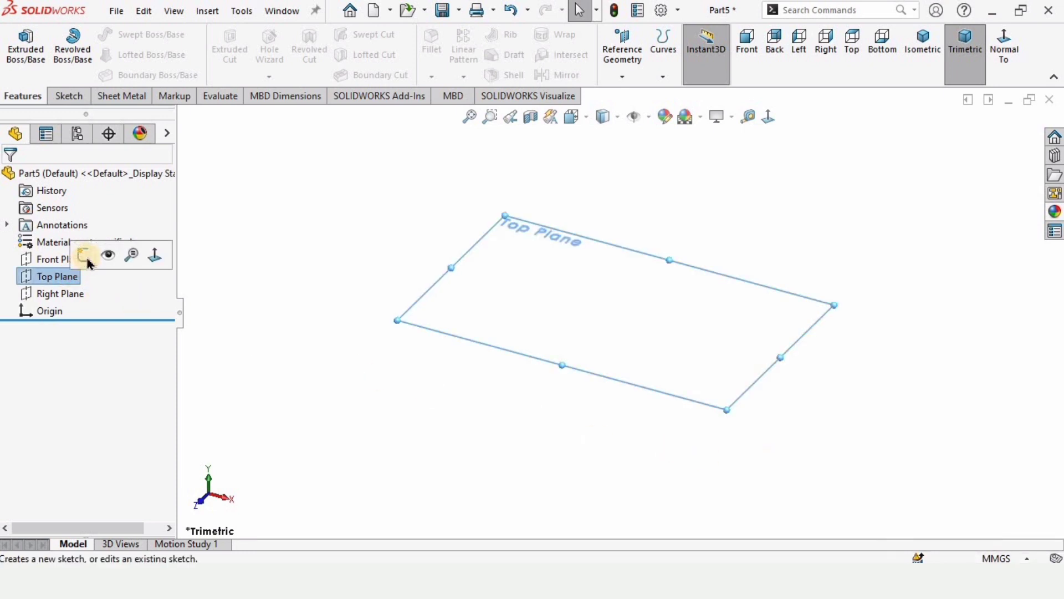
click(145, 253)
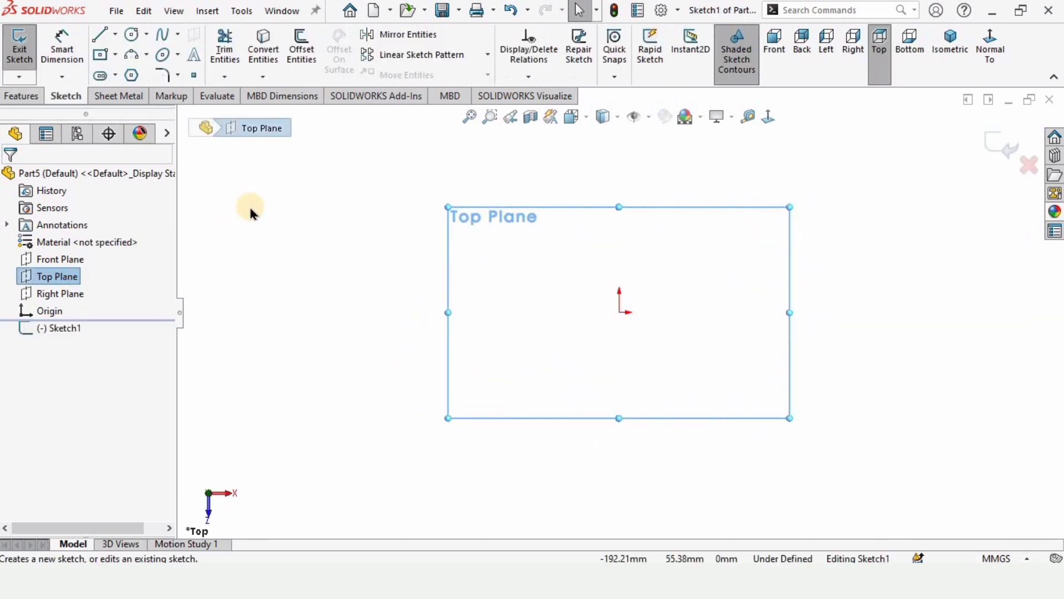
click(115, 37)
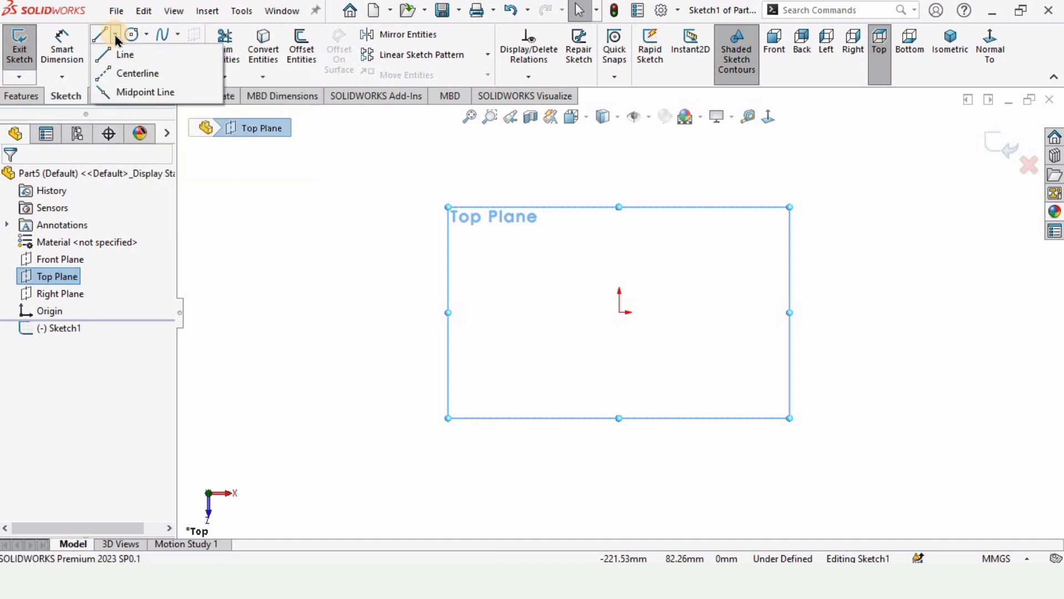
click(136, 75)
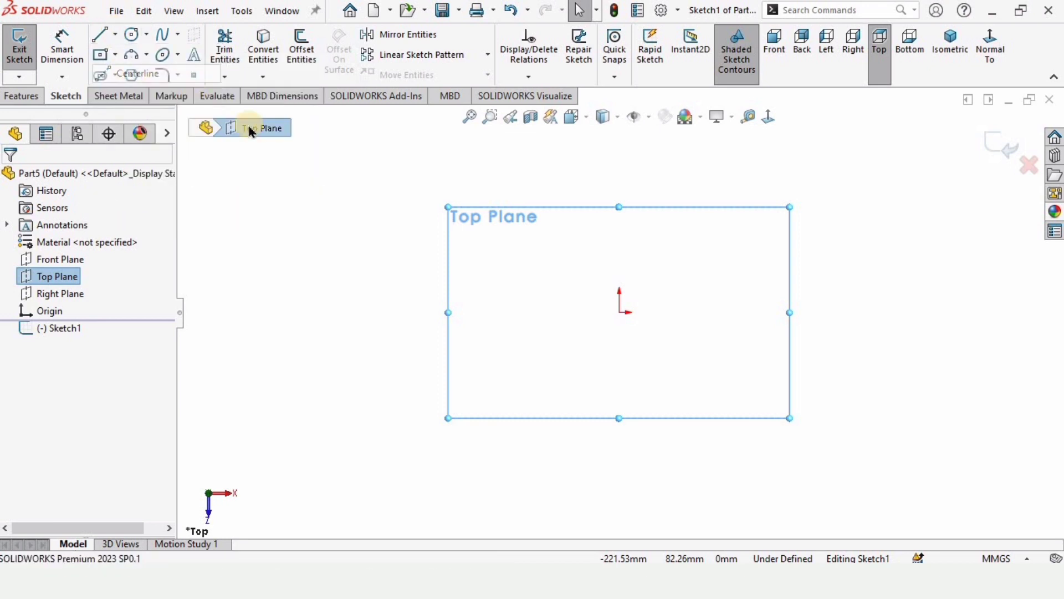
click(619, 312)
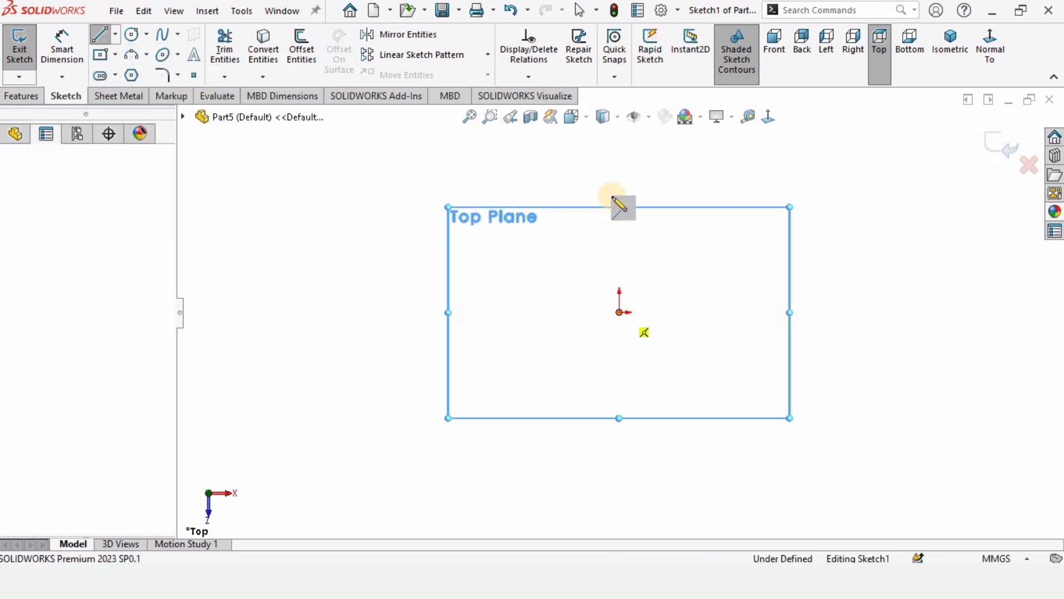
click(618, 166)
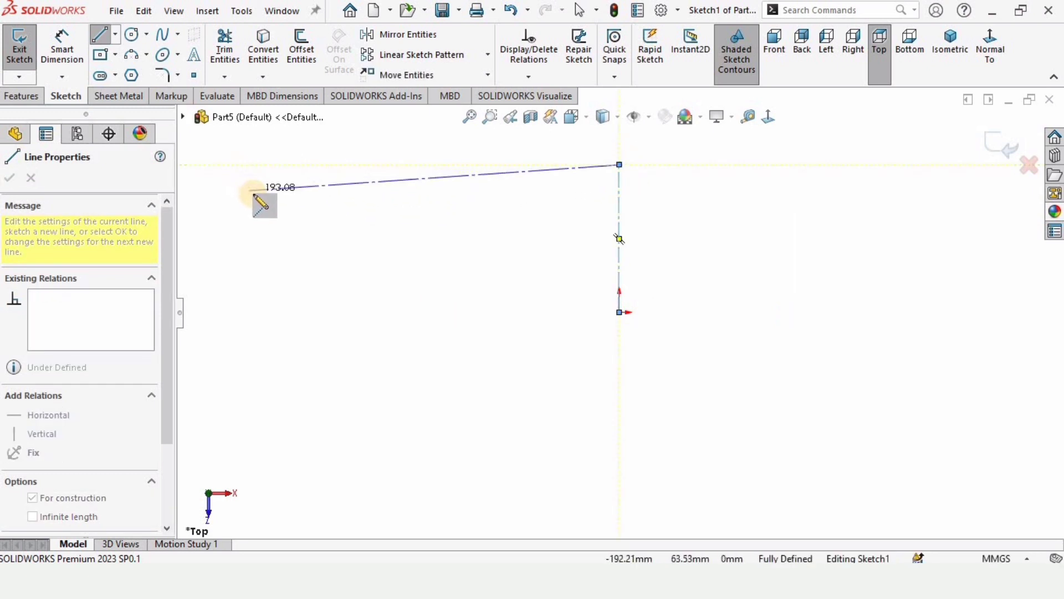
key(Escape)
key(Escape)
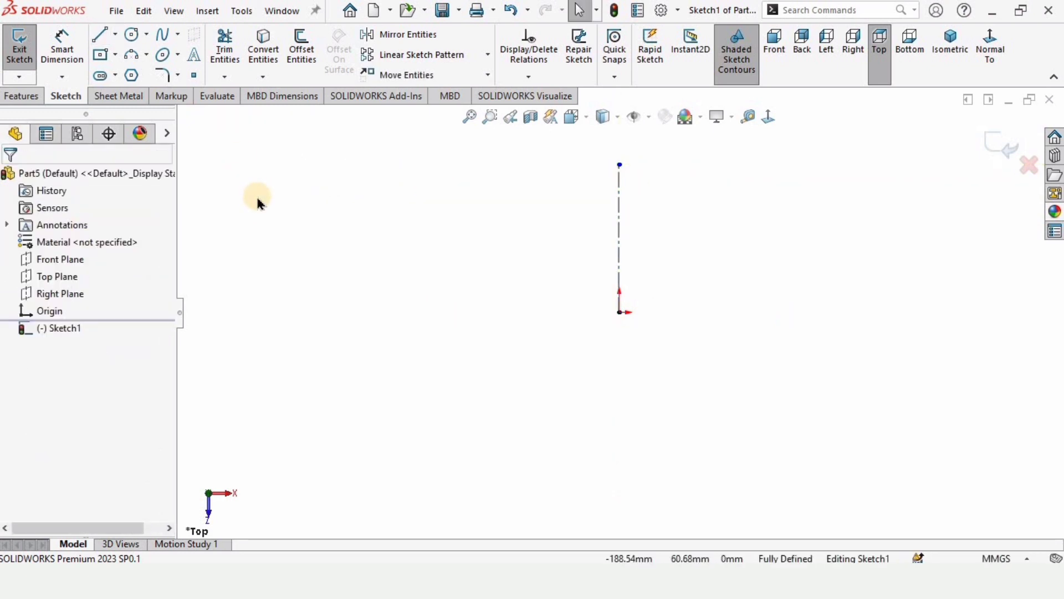
Step: Sketch a circle about 32.7 mm in diameter to the left of the centerline
click(132, 37)
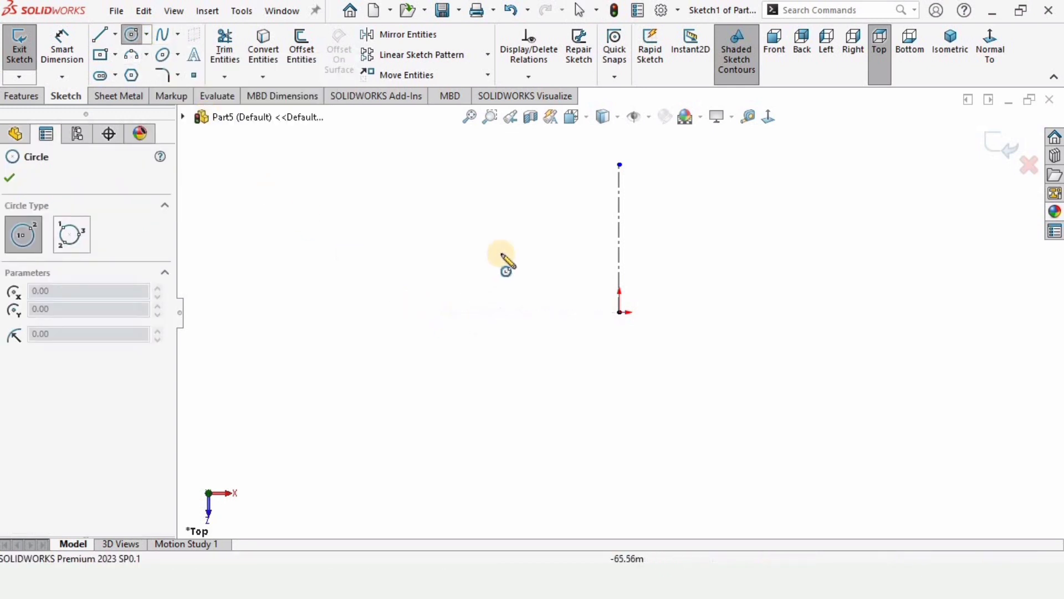
drag(496, 234, 462, 231)
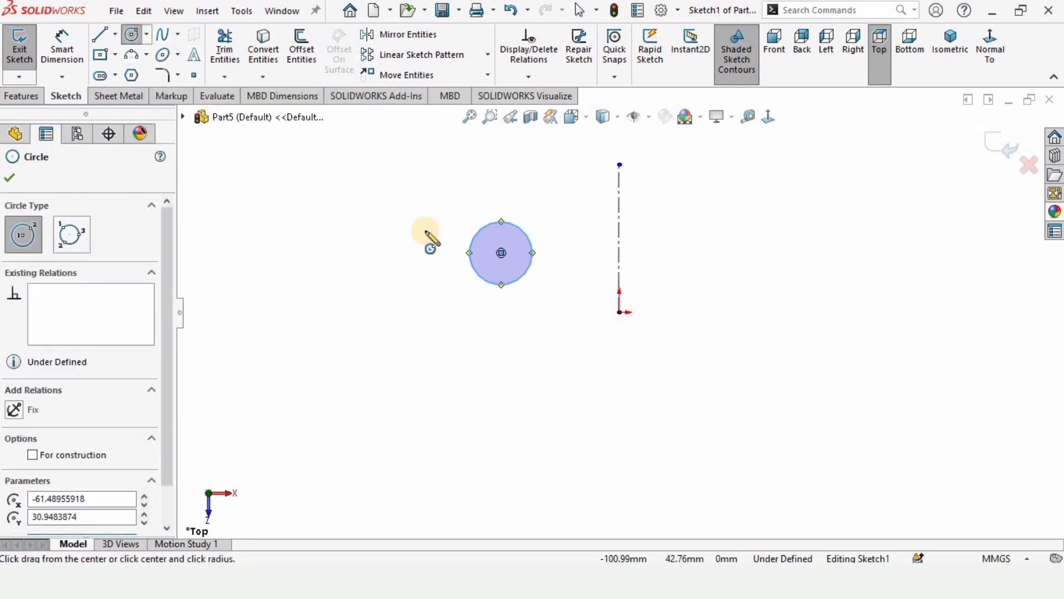
key(Escape)
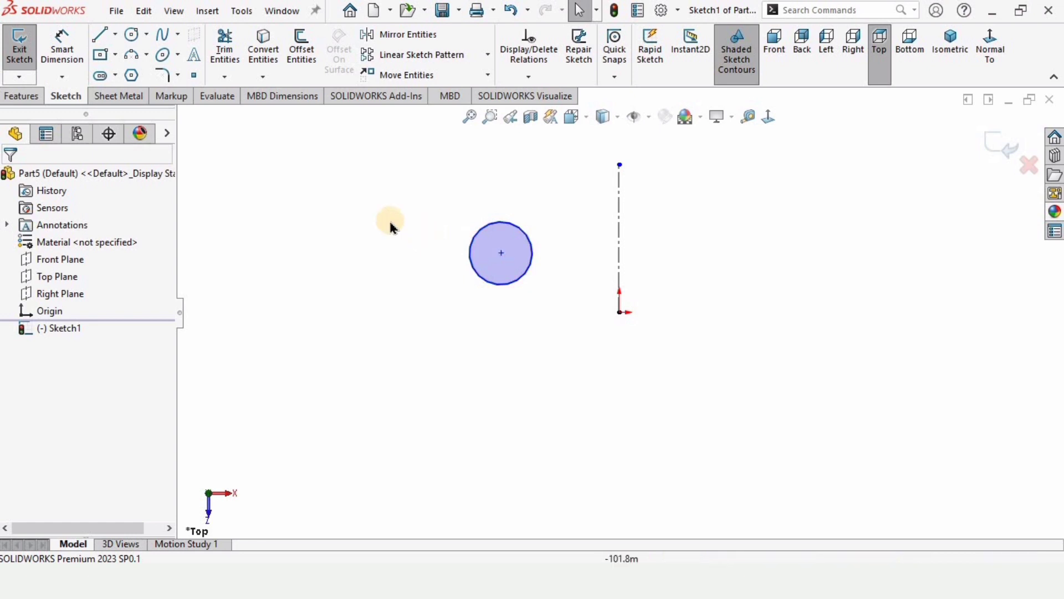
Step: Dimension the circle's diameter at 25 mm
click(64, 44)
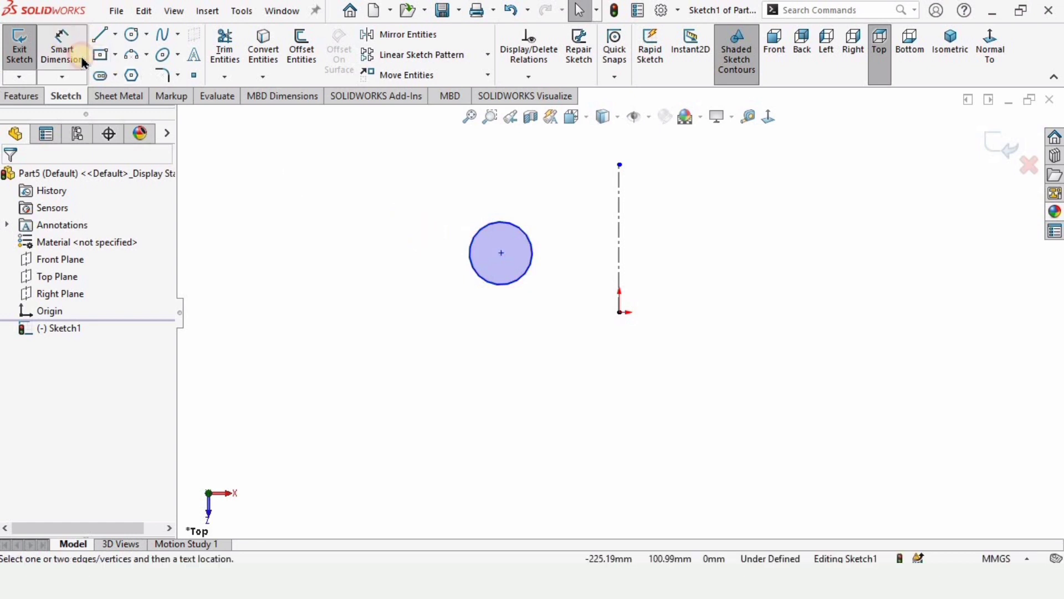
click(490, 286)
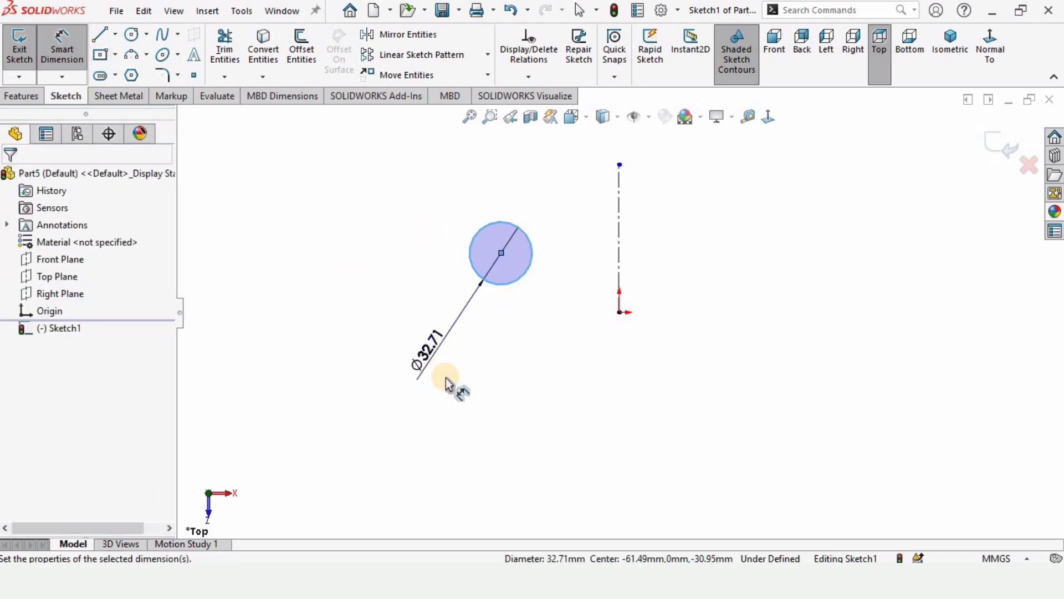
click(447, 382)
text(25)
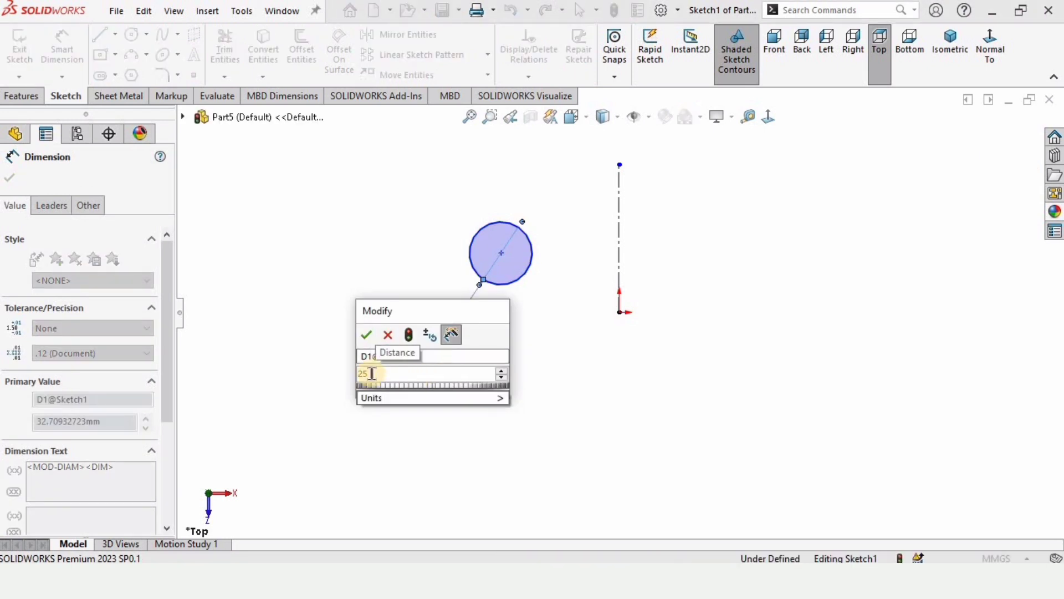
key(Return)
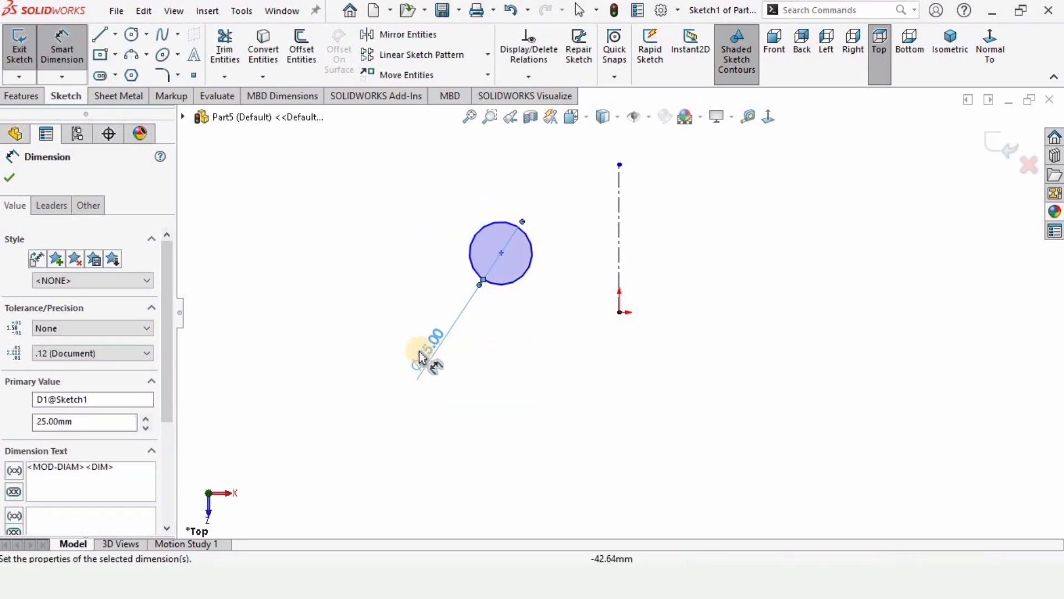
click(425, 355)
click(507, 361)
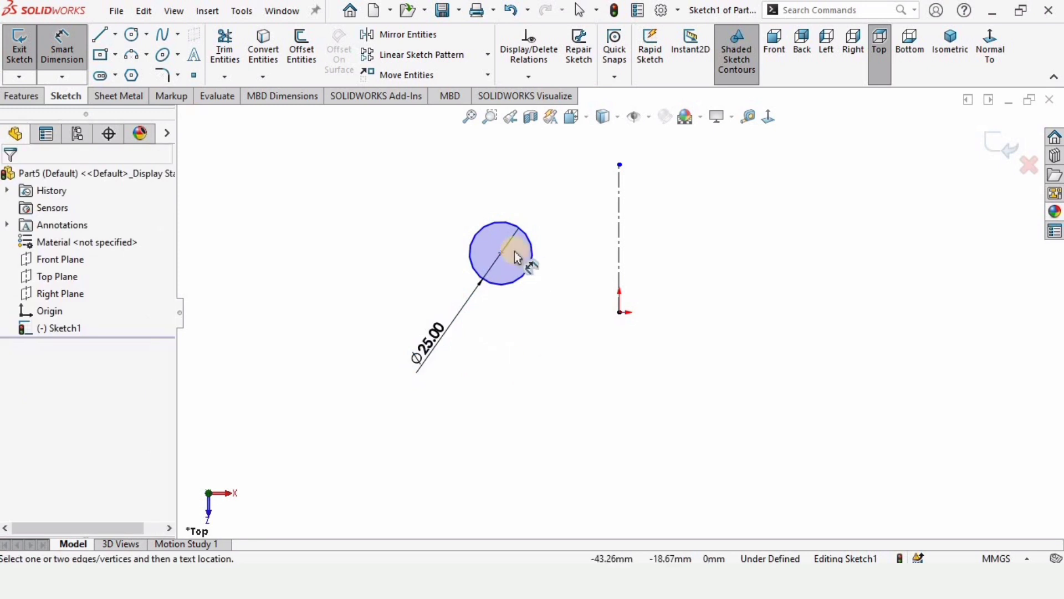
Step: Dimension the horizontal distance between the circle's center and the centerline at 50 mm
click(502, 254)
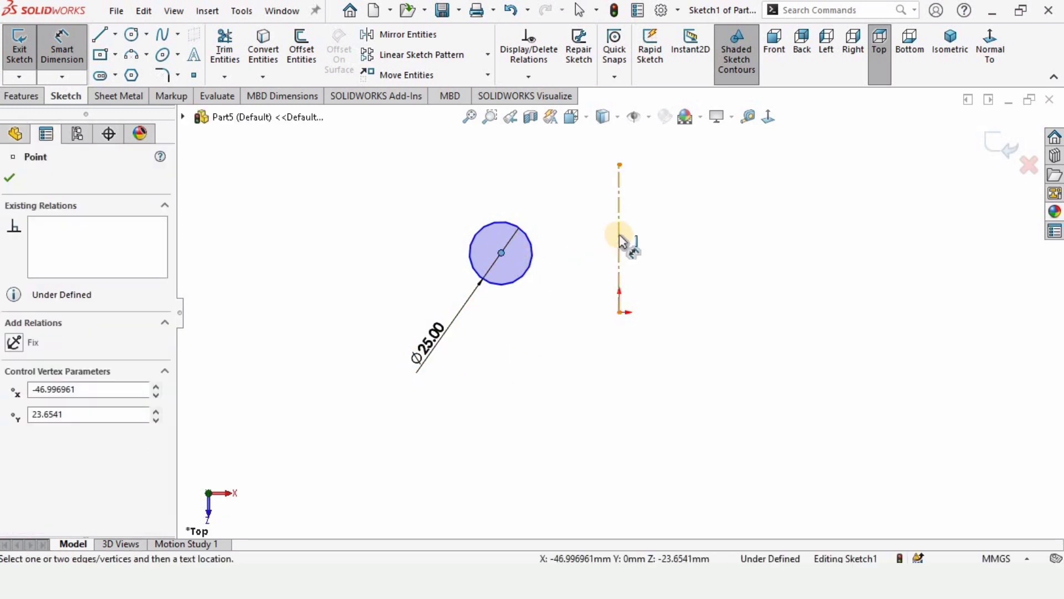
click(619, 239)
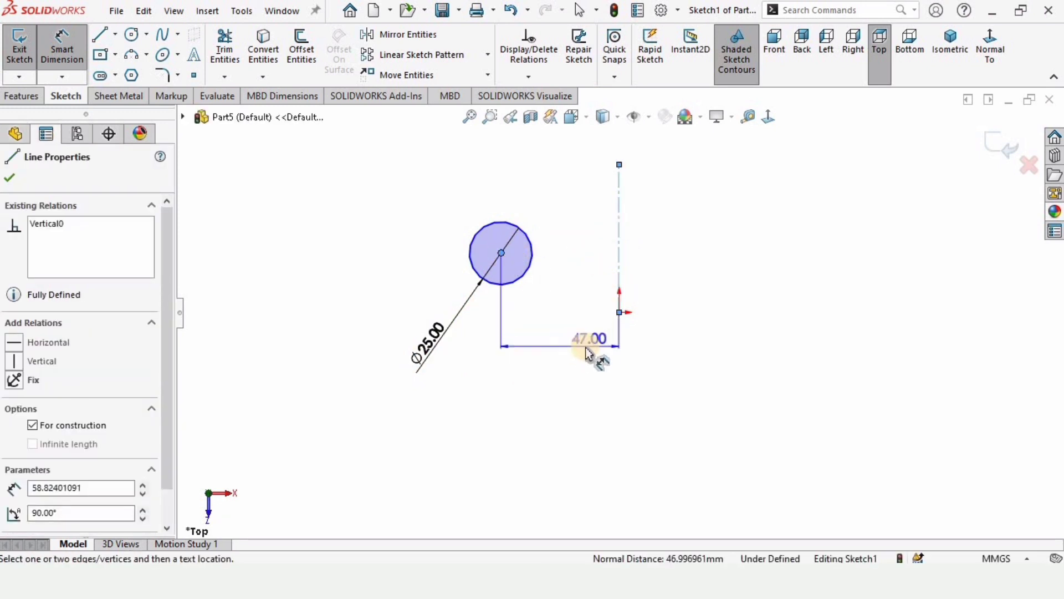
click(569, 359)
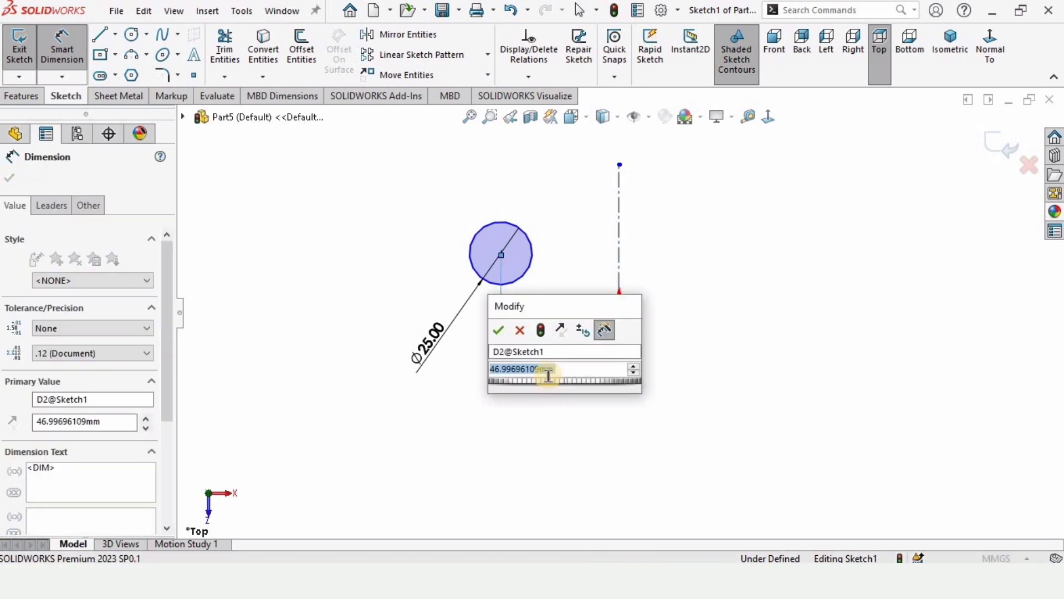
text(50)
key(Return)
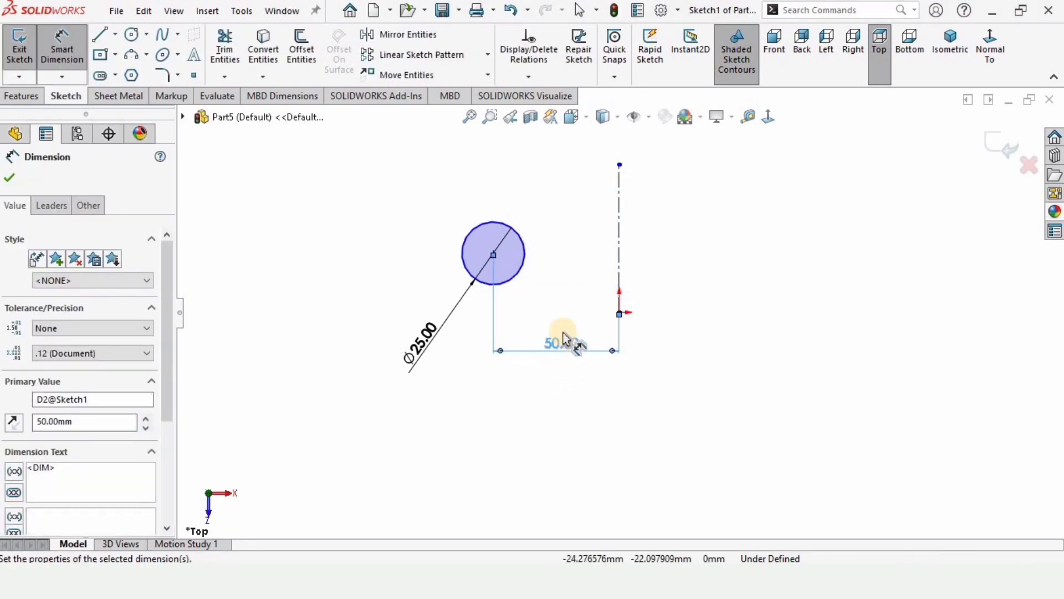
Step: Set the distance between the circle's center and the centerline to 75 mm and finish dimensioning
double_click(563, 347)
text(7)
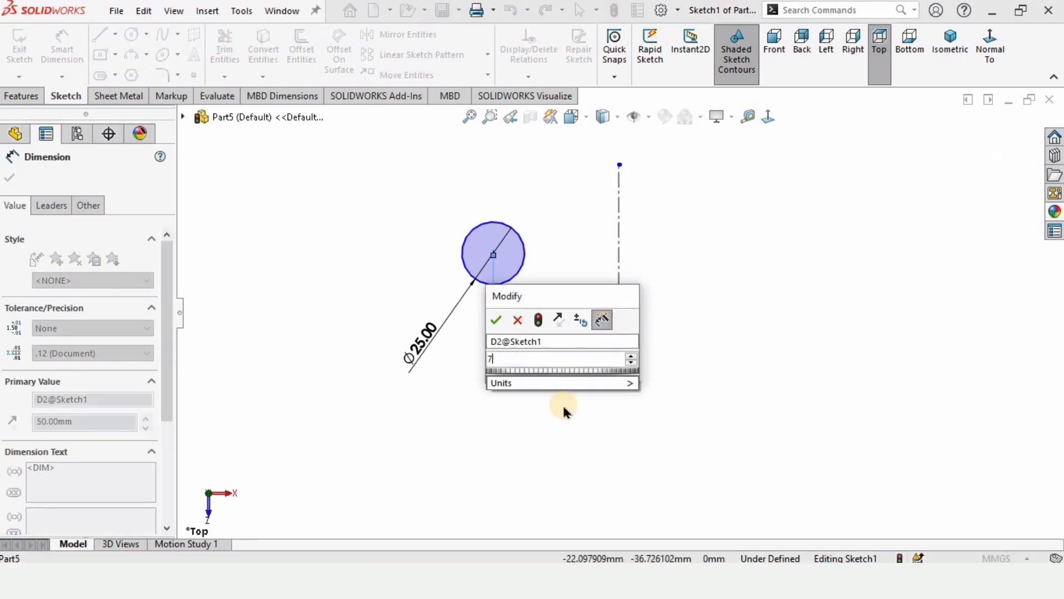
text(5)
key(Return)
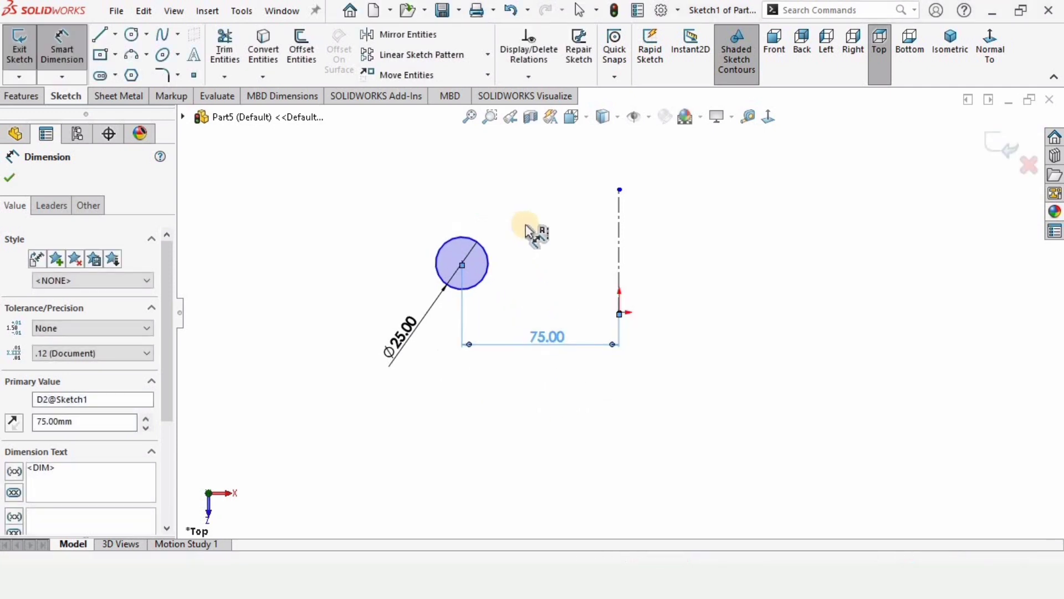
click(15, 176)
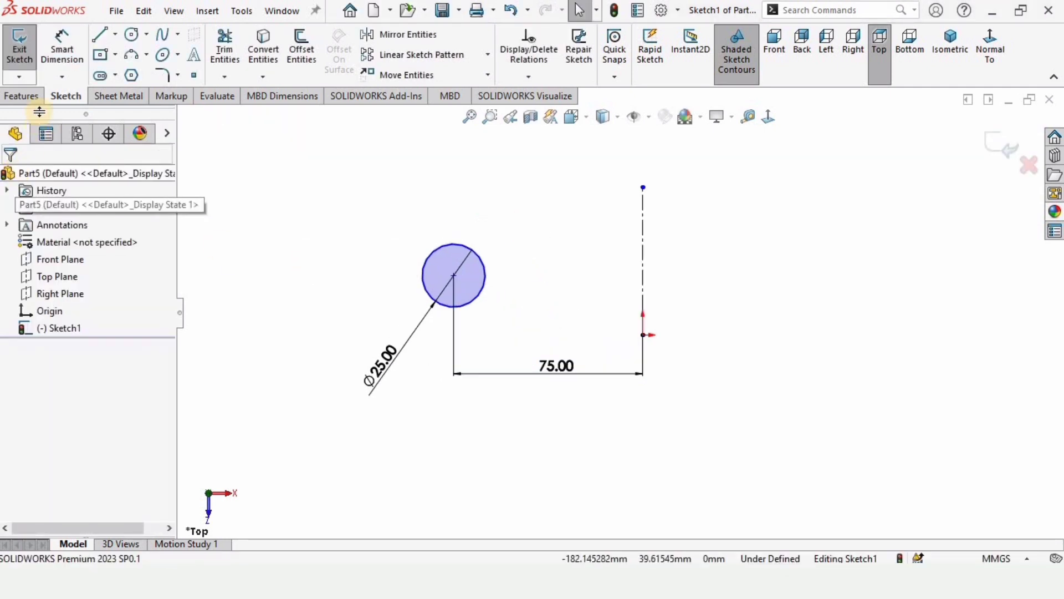
Step: Start a Revolved Boss/Base from the circle about the vertical centerline and inspect the ring preview
click(35, 98)
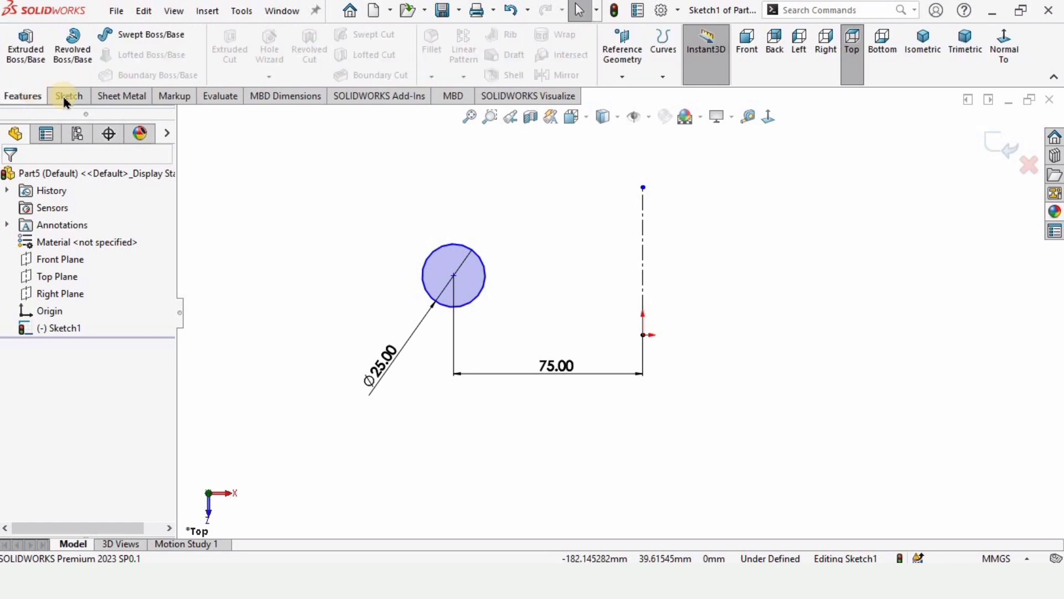
click(73, 46)
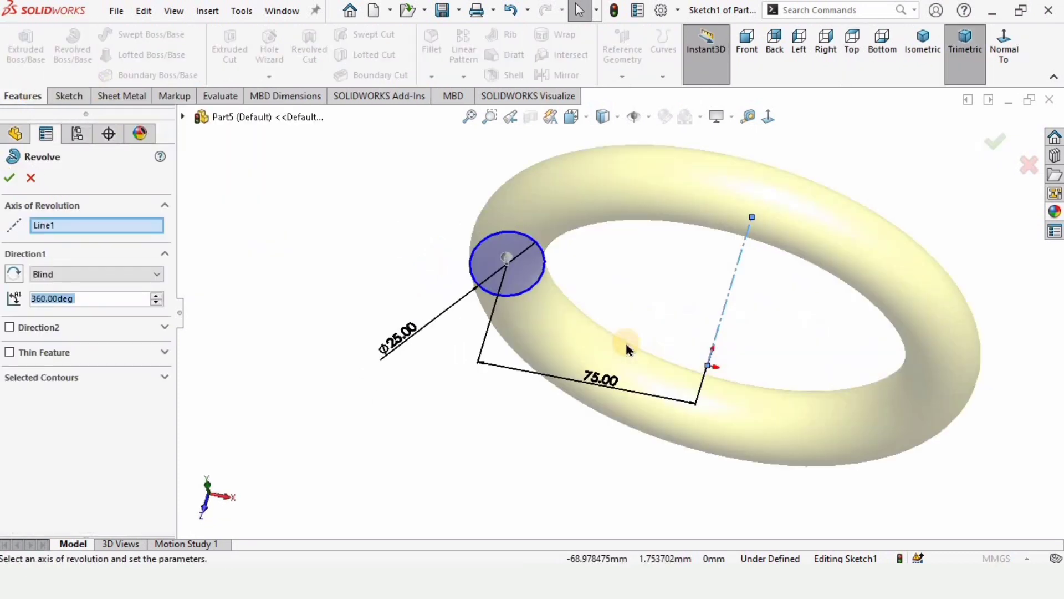
scroll(795, 366, up, 3)
middle_drag(793, 352, 560, 324)
scroll(560, 324, down, 3)
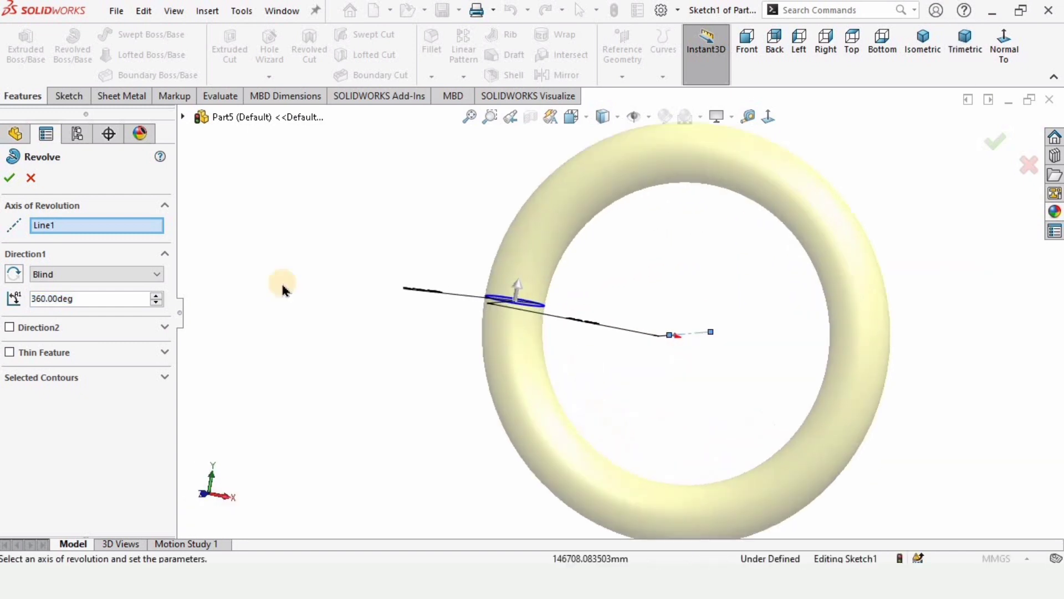
Step: Clear the centerline from the revolve's axis of revolution
click(80, 231)
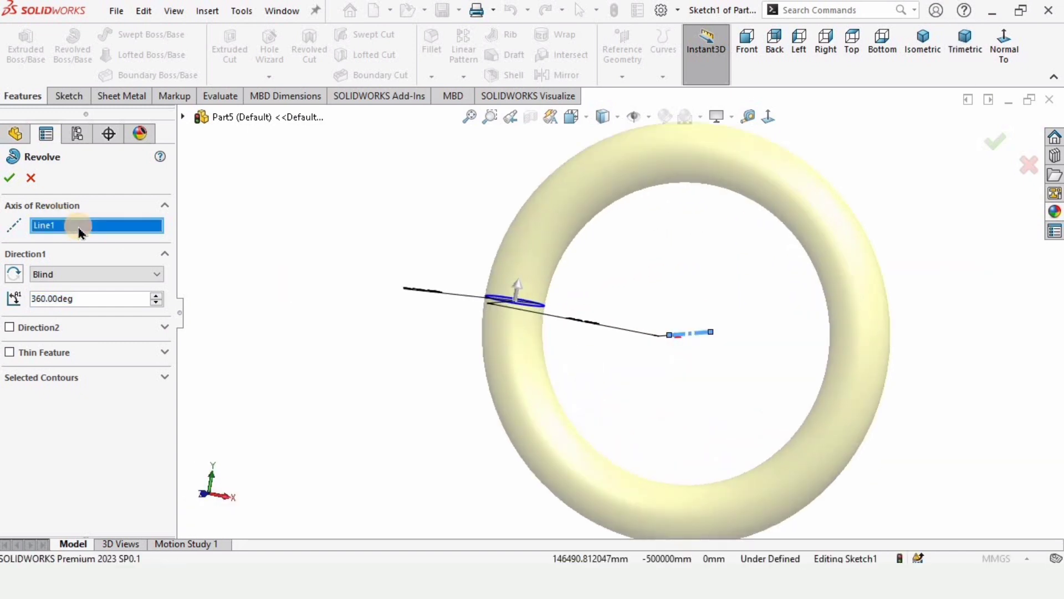
key(Delete)
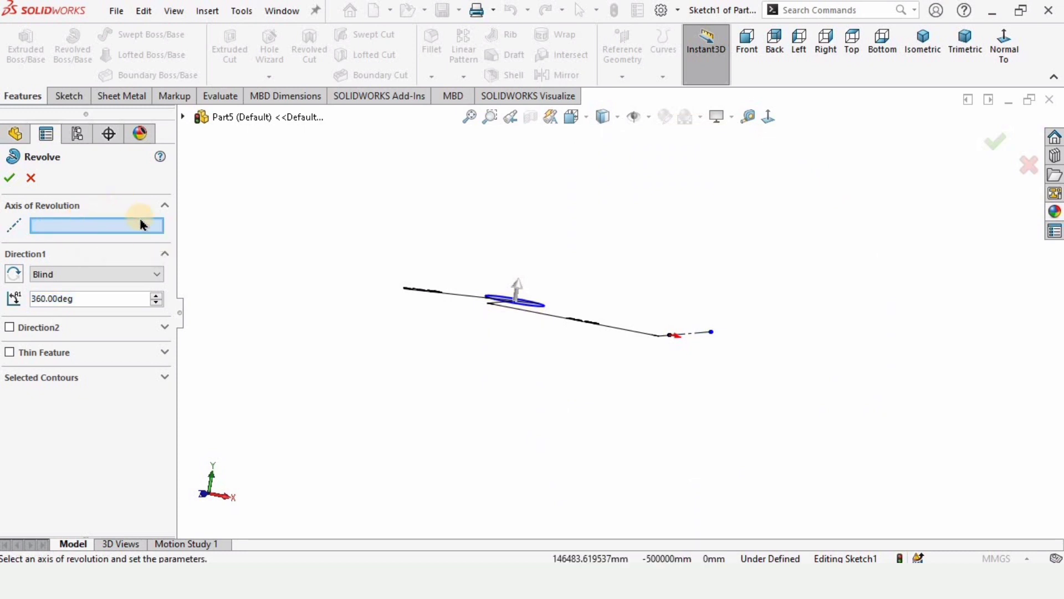
click(163, 204)
click(160, 209)
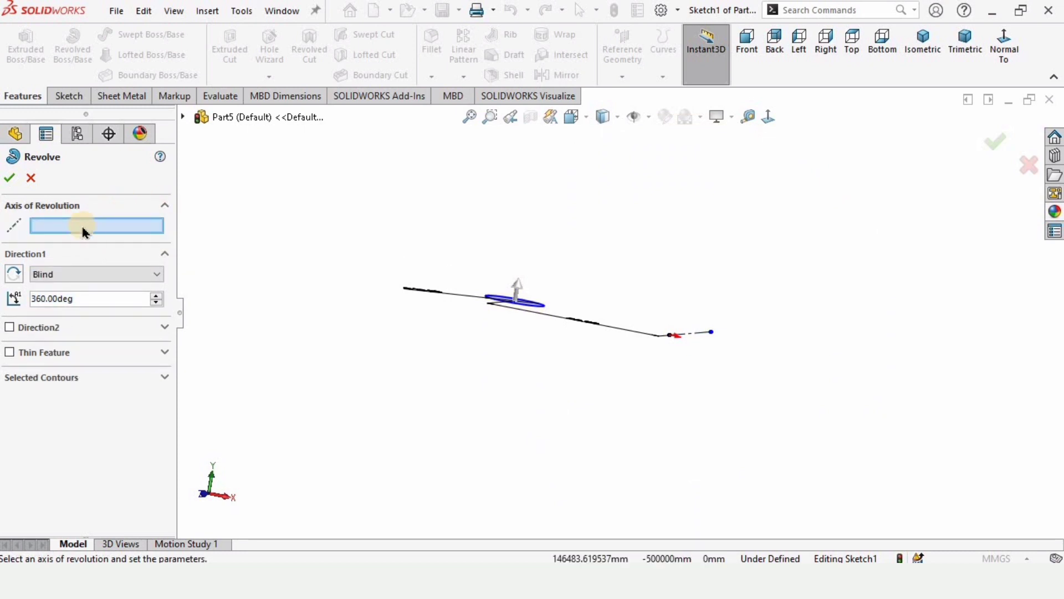
Step: Select the sketch centerline as the axis of revolution and inspect the full ring preview
mouse_move(326, 313)
middle_down()
mouse_move(515, 304)
mouse_move(580, 138)
mouse_move(647, 366)
mouse_move(603, 259)
mouse_move(701, 408)
mouse_move(703, 442)
middle_up()
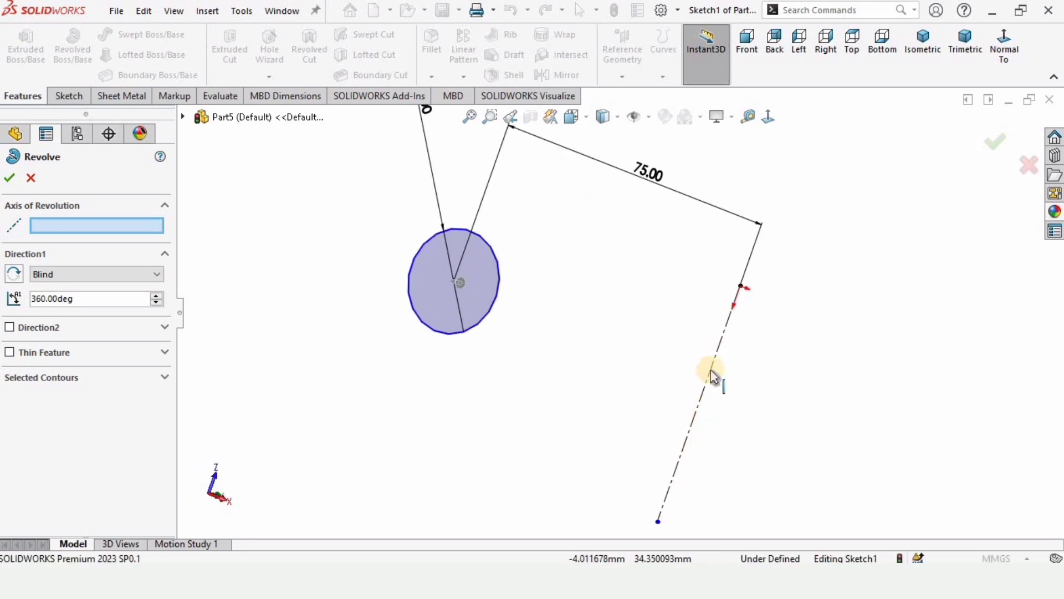
click(699, 403)
scroll(587, 313, up, 4)
middle_drag(563, 401, 516, 448)
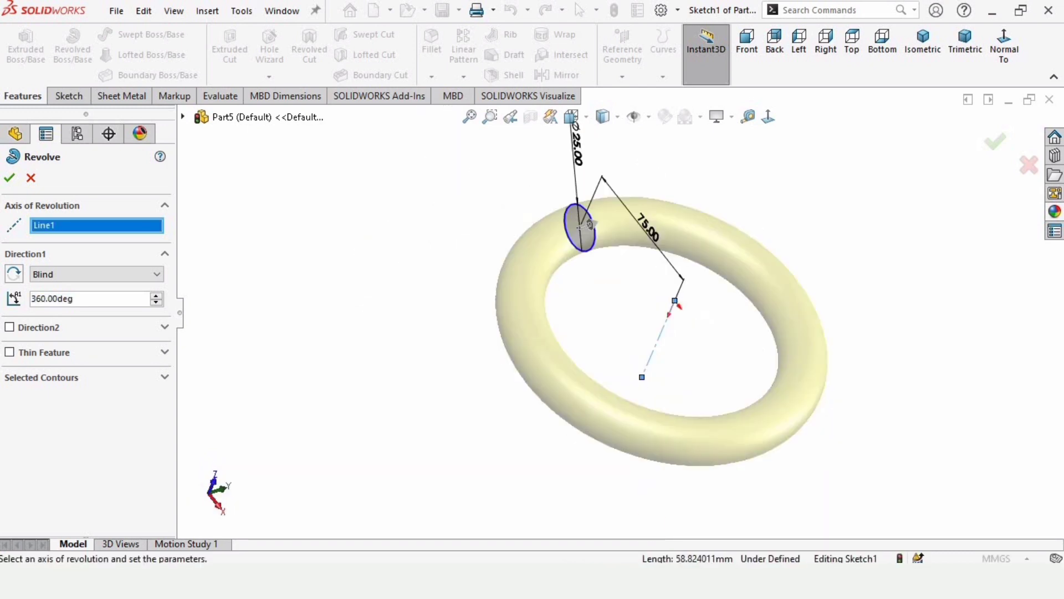
scroll(681, 266, down, 2)
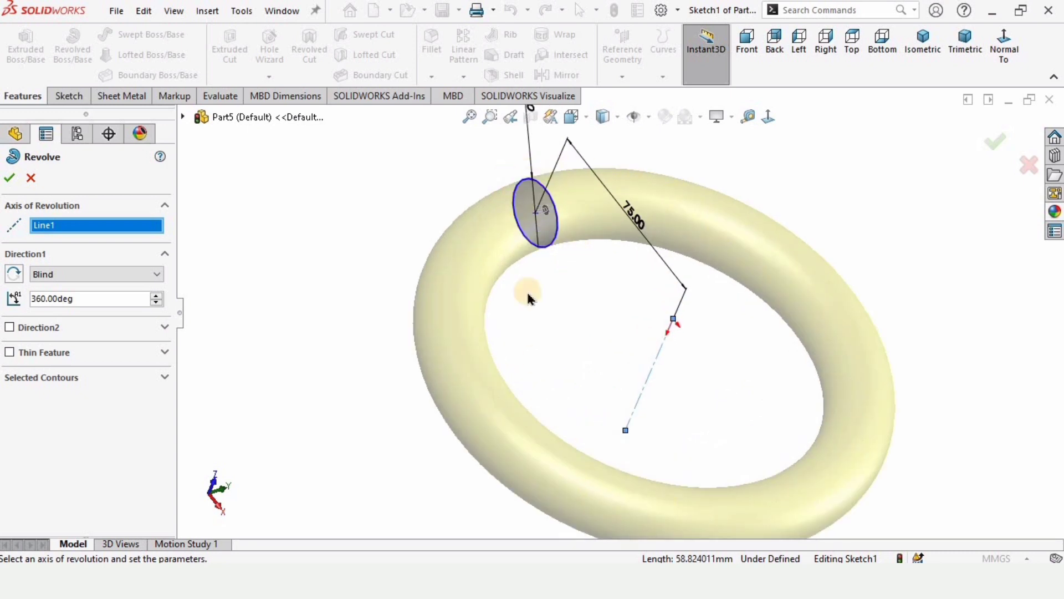
scroll(635, 375, up, 1)
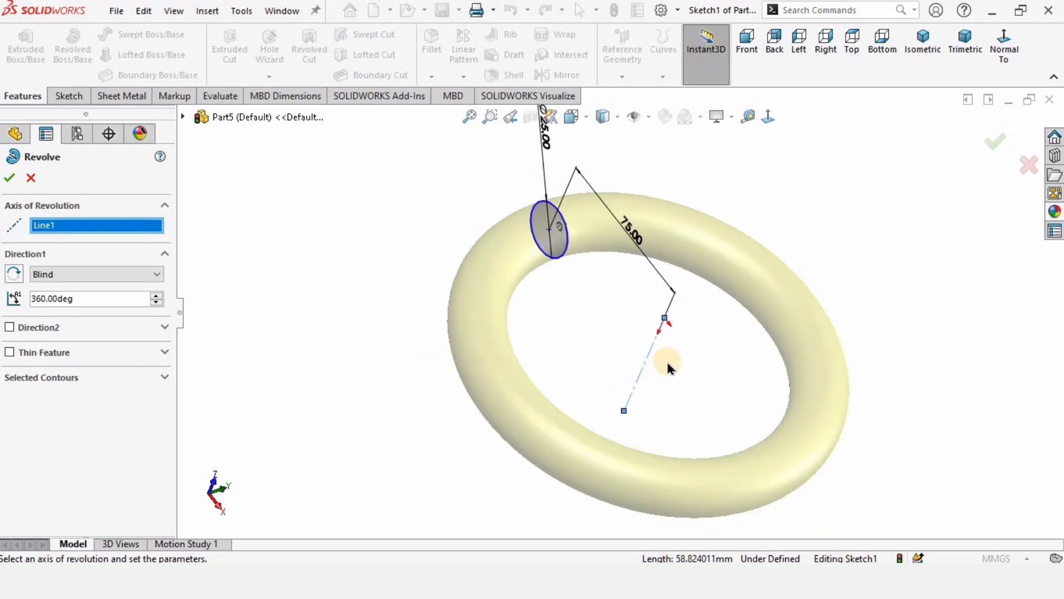
Step: Set the Blind revolve angle to 90 degrees and accept the solid revolve feature
click(64, 275)
click(53, 287)
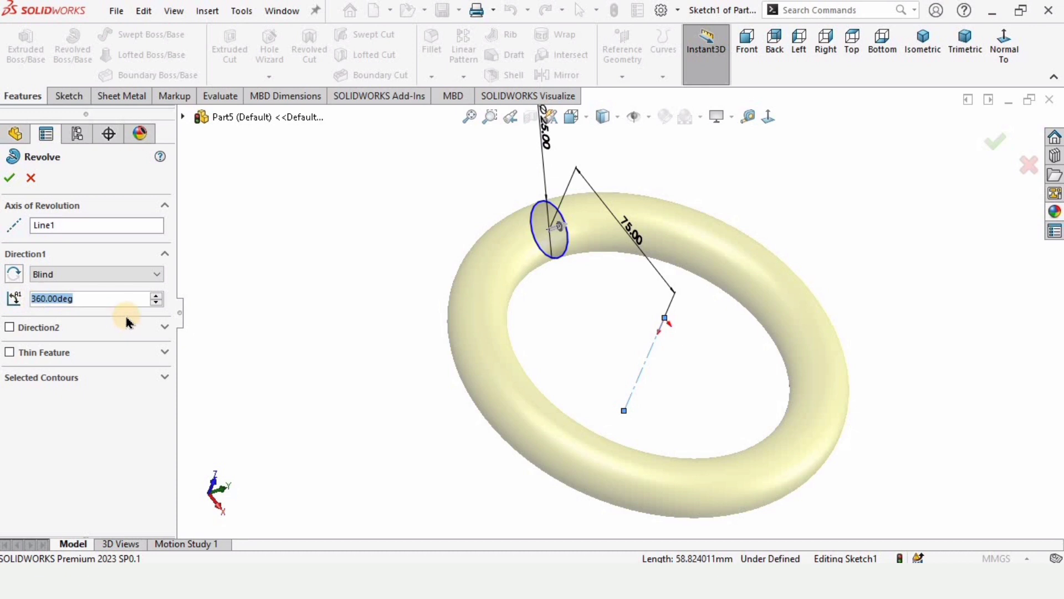
text(90)
key(Return)
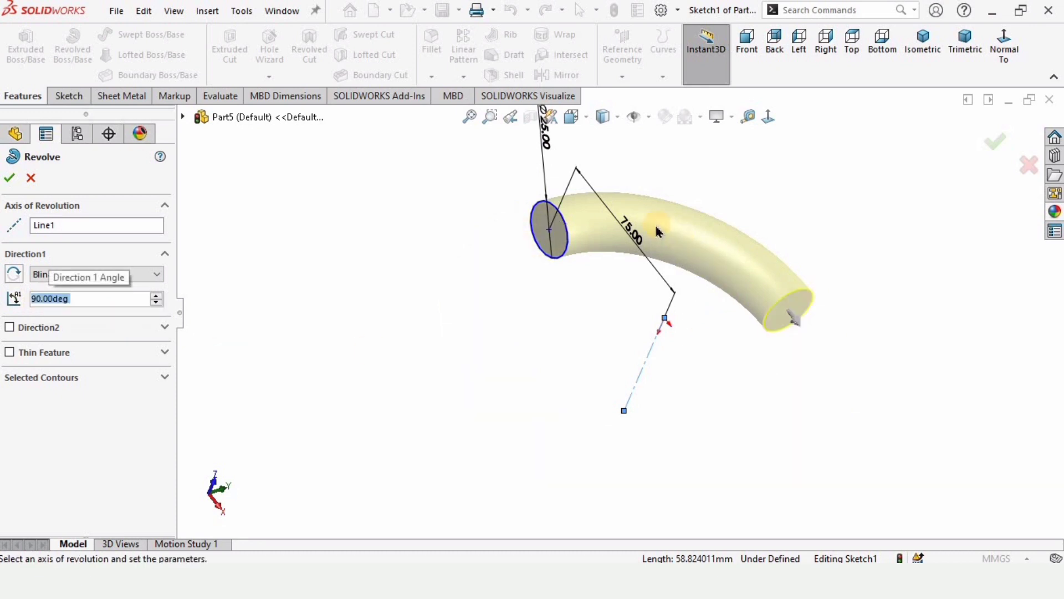
click(9, 178)
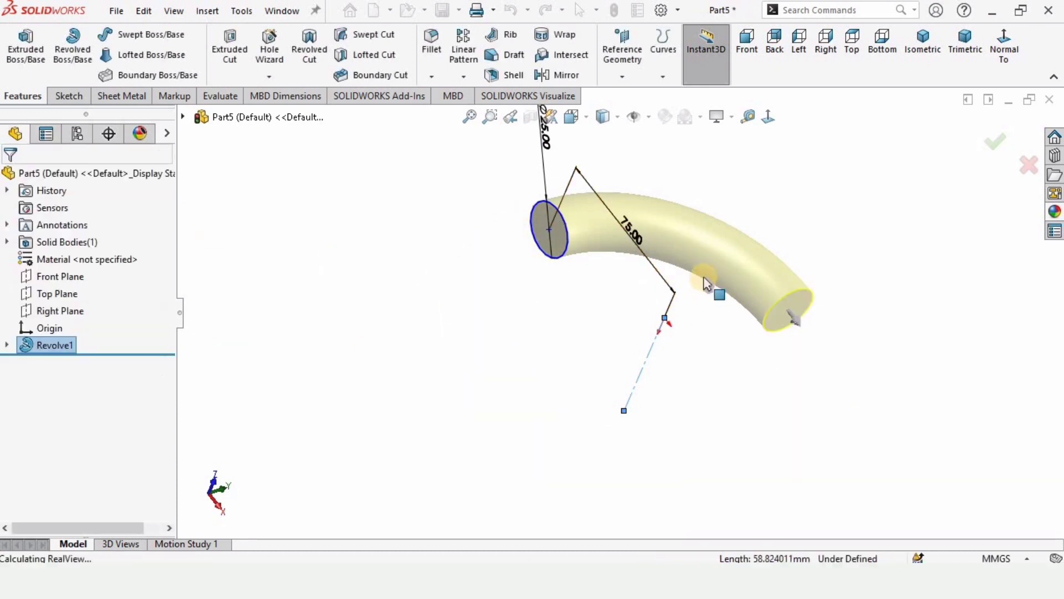
scroll(687, 271, down, 2)
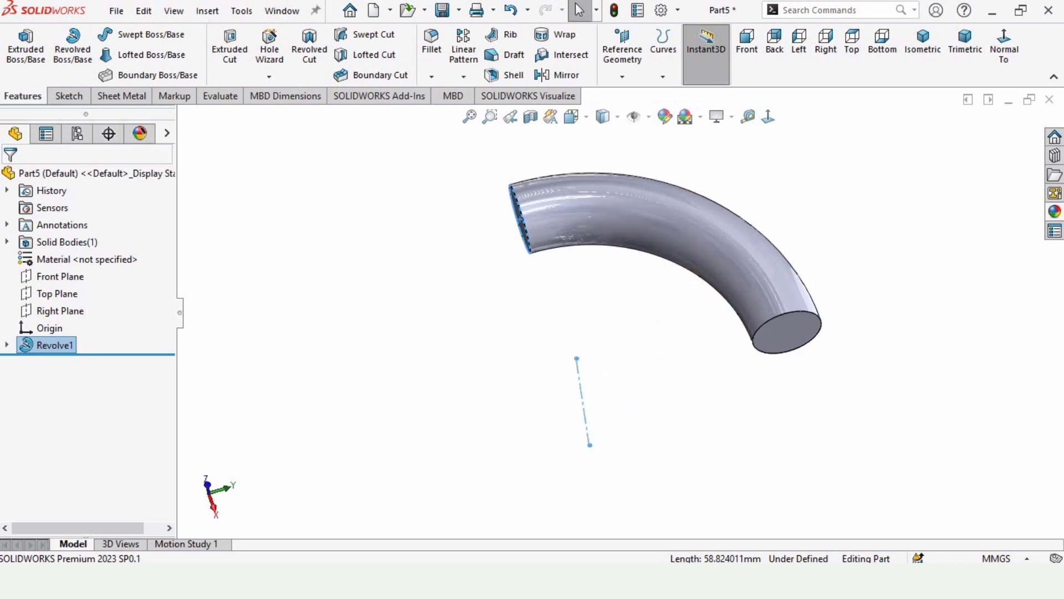
Step: Apply the brushed nickel coarse appearance to the revolved bend and view it from both ends
click(1055, 211)
drag(850, 353, 778, 370)
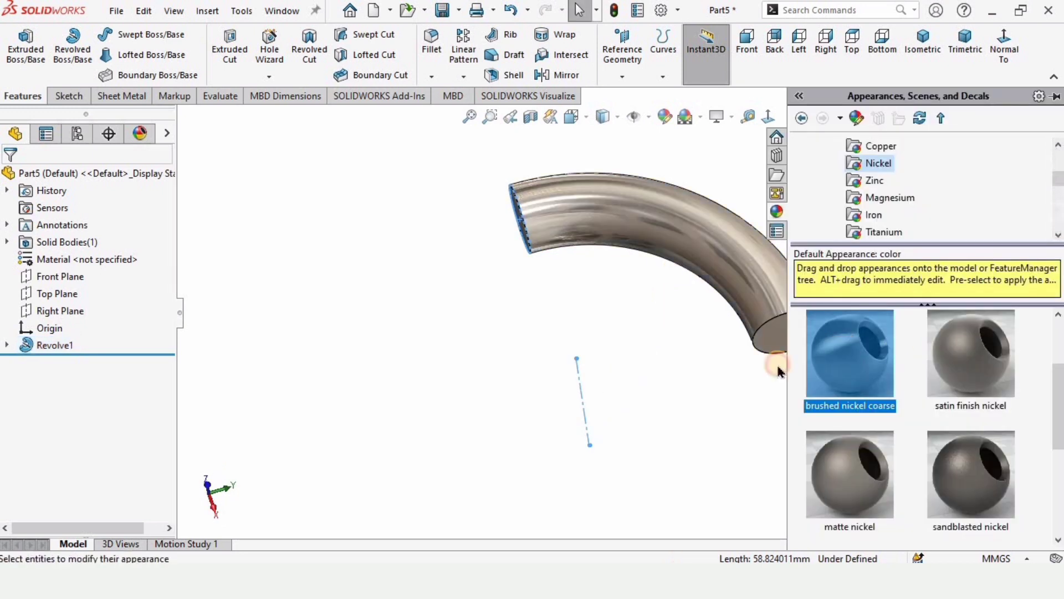
click(693, 342)
middle_drag(694, 342, 646, 371)
mouse_move(593, 330)
middle_down()
mouse_move(650, 220)
mouse_move(660, 244)
mouse_move(648, 247)
mouse_move(679, 244)
mouse_move(670, 249)
middle_up()
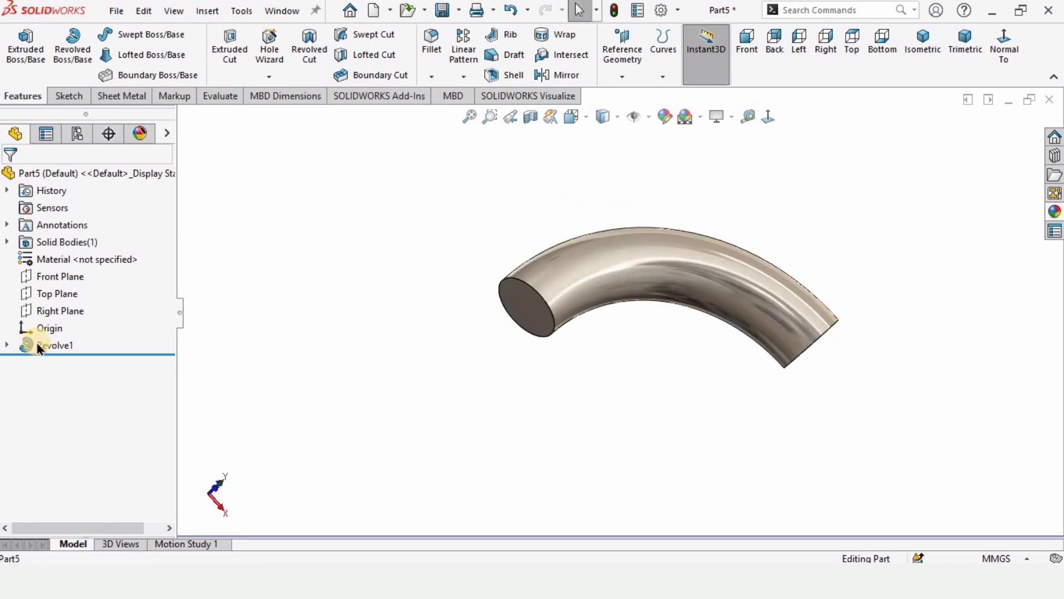
Step: Delete the solid revolve feature while keeping its sketch
right_click(41, 346)
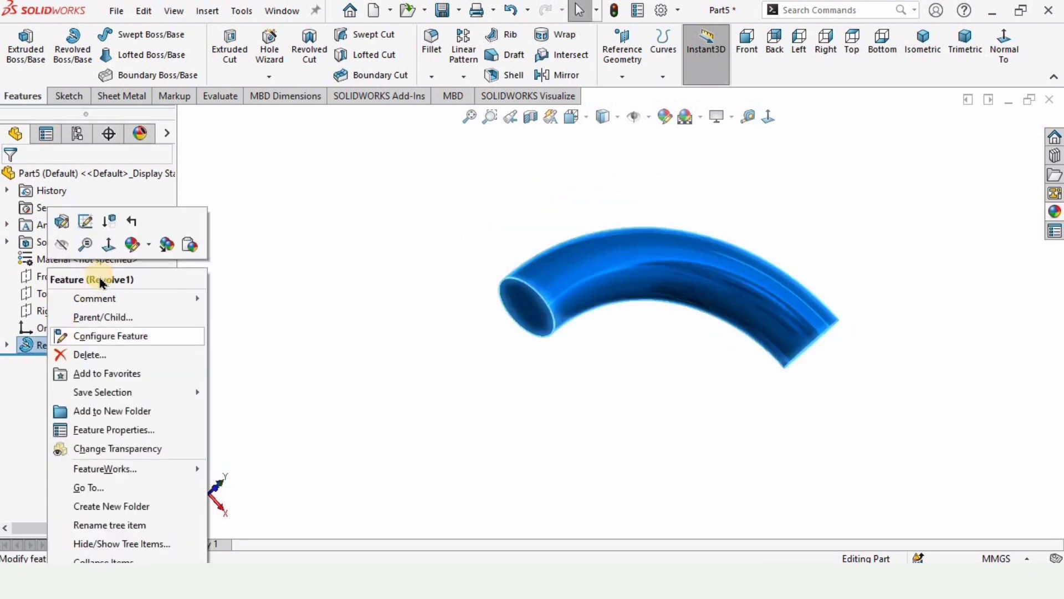
click(83, 354)
click(639, 213)
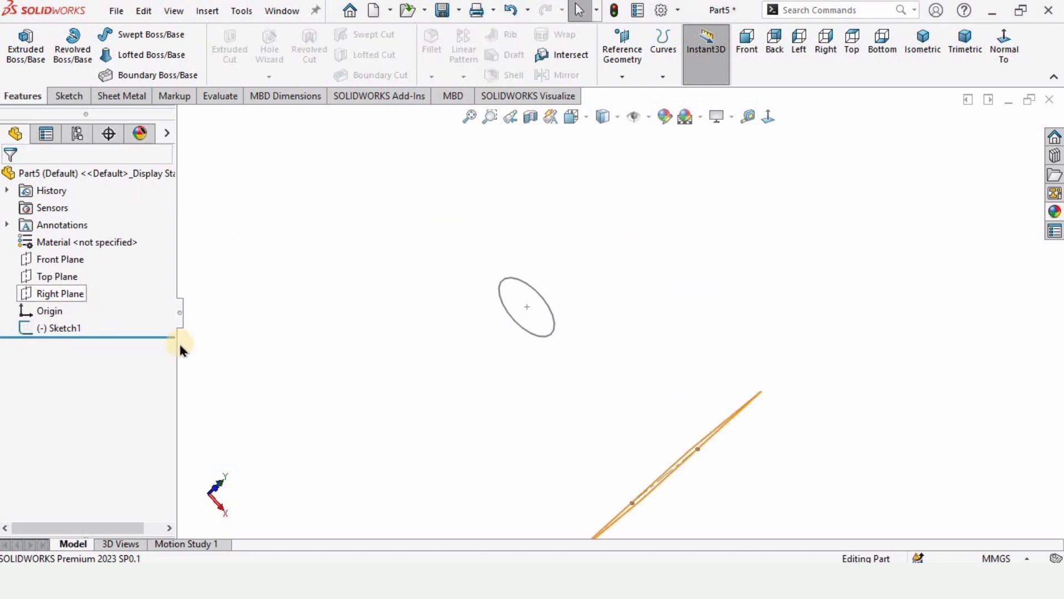
Step: Reopen the circle sketch for editing and start a Revolved Boss/Base about its centerline
click(65, 328)
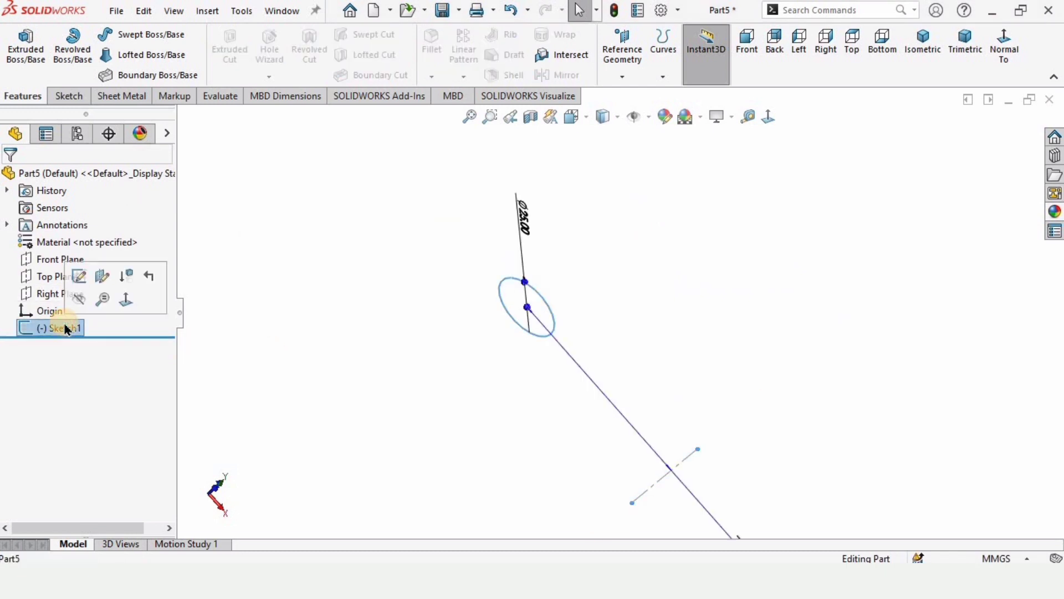
click(78, 279)
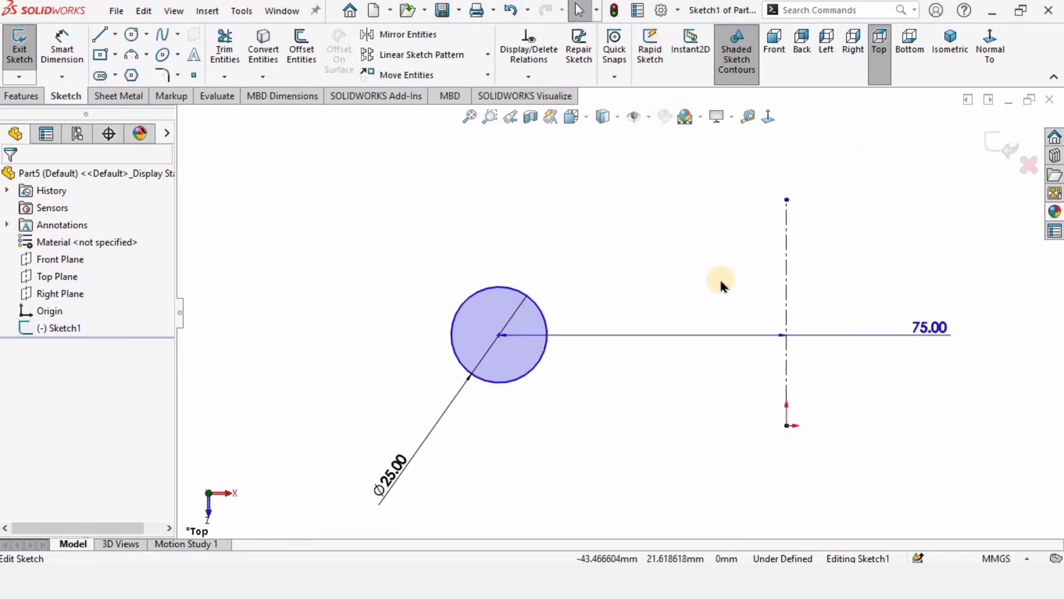
click(25, 96)
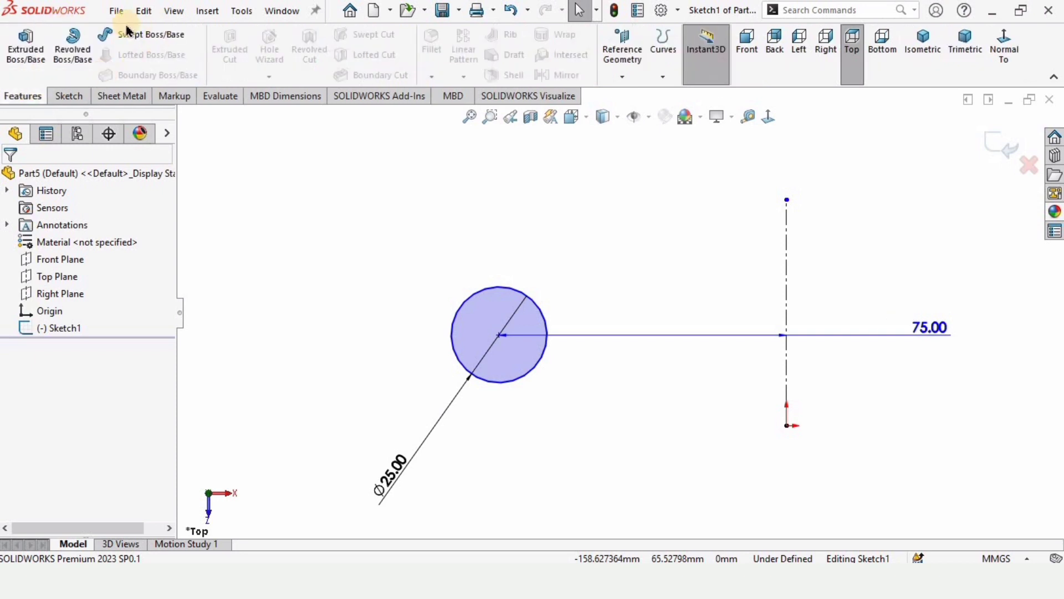
click(79, 40)
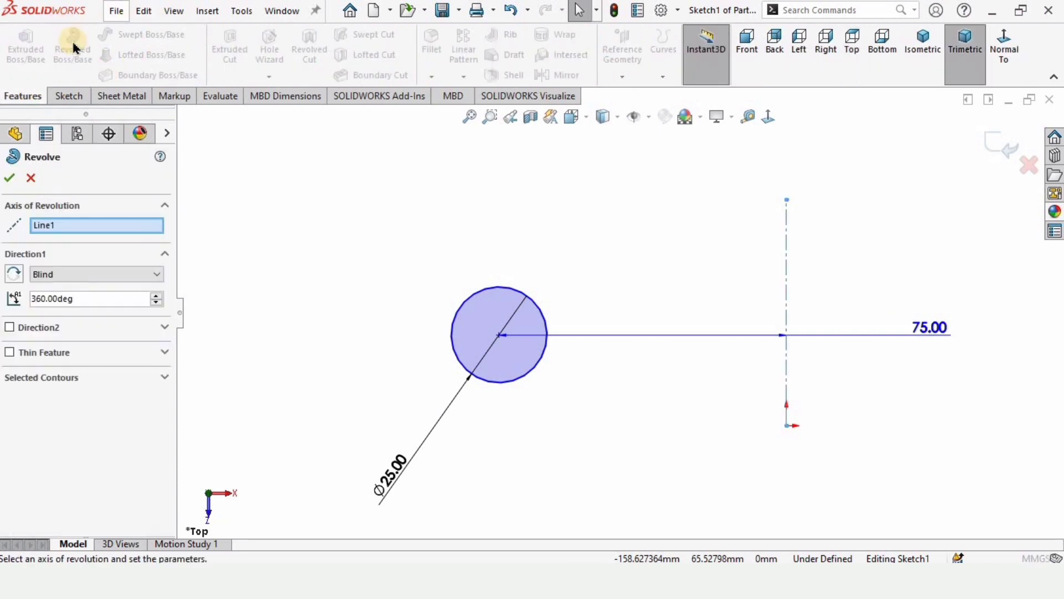
Step: Enable Thin Feature for the revolve with a One-Direction wall thickness of 2 mm
click(9, 353)
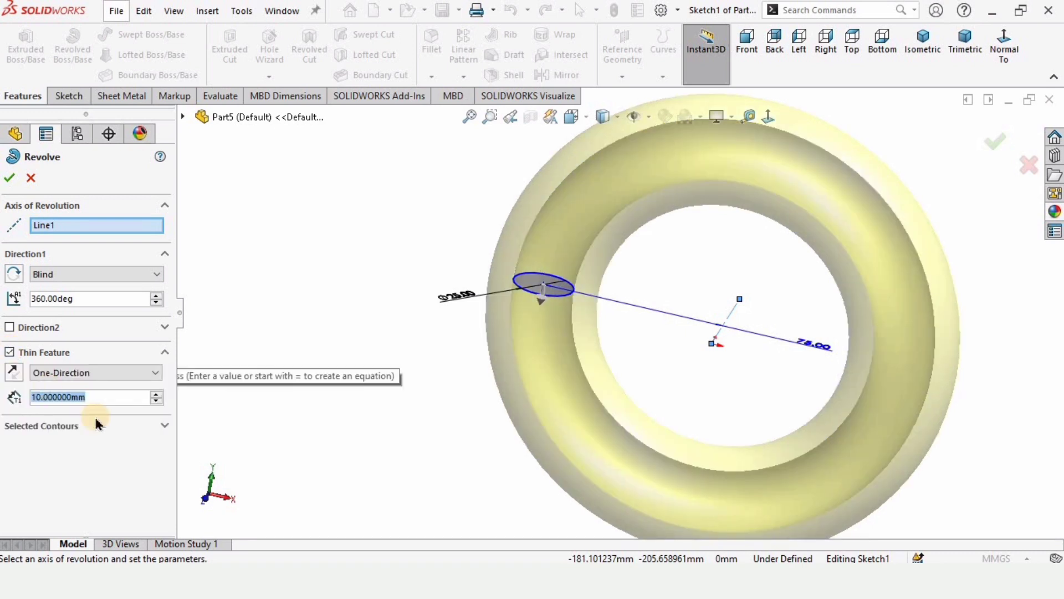
text(2)
key(Return)
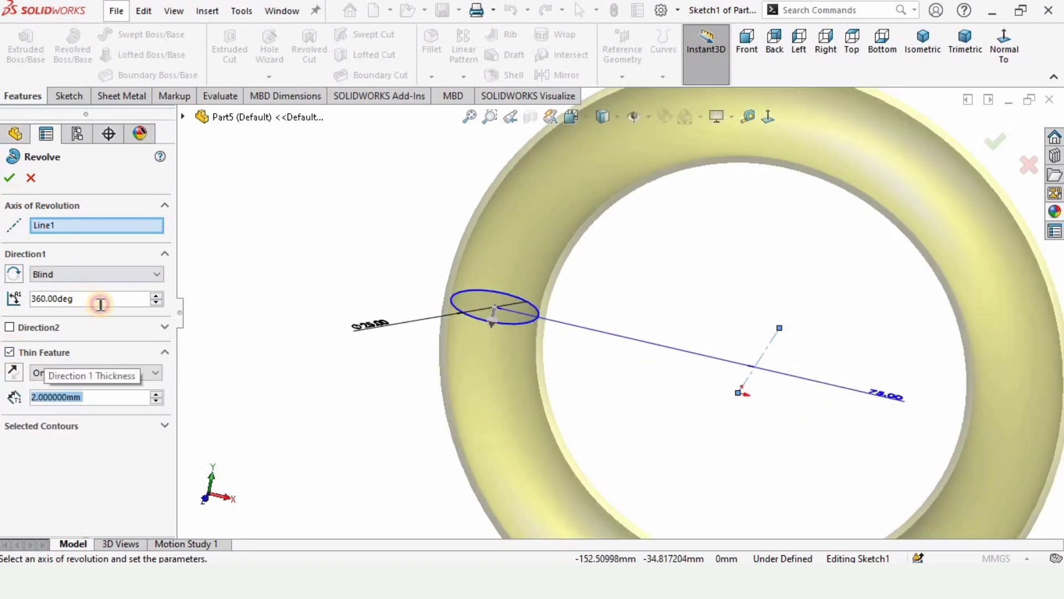
Step: Set the thin revolve's angle to 90 degrees, accept it, and inspect the hollow pipe bend's open ends
click(101, 303)
text(90)
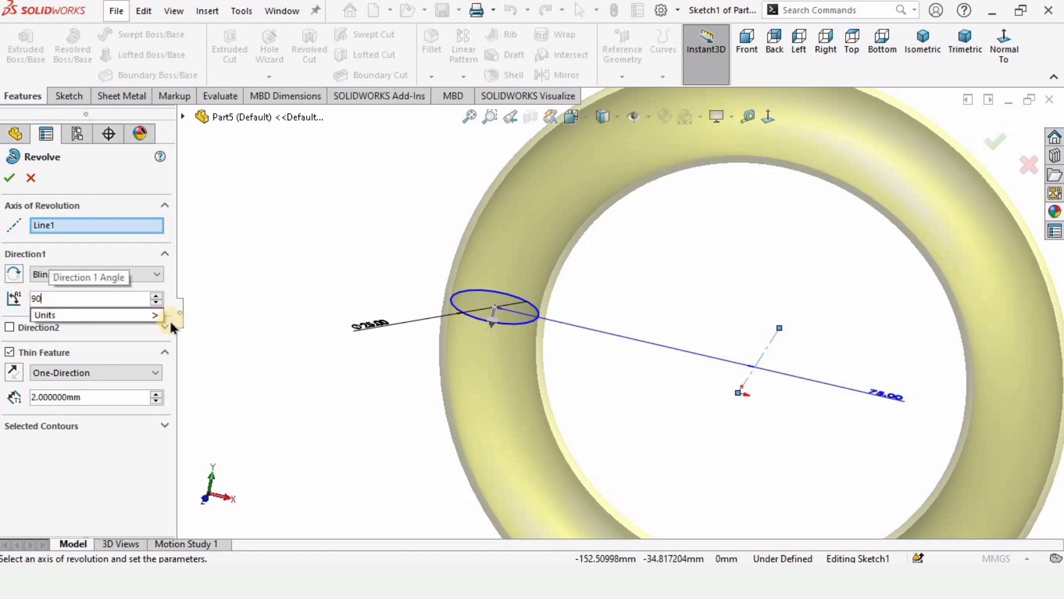
key(Return)
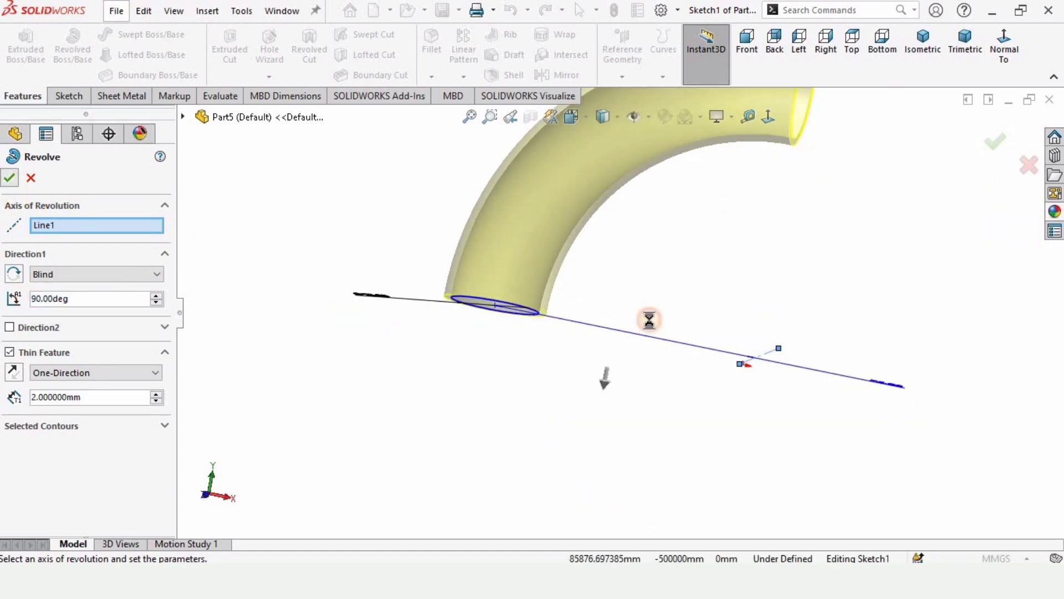
middle_drag(520, 290, 375, 369)
click(375, 369)
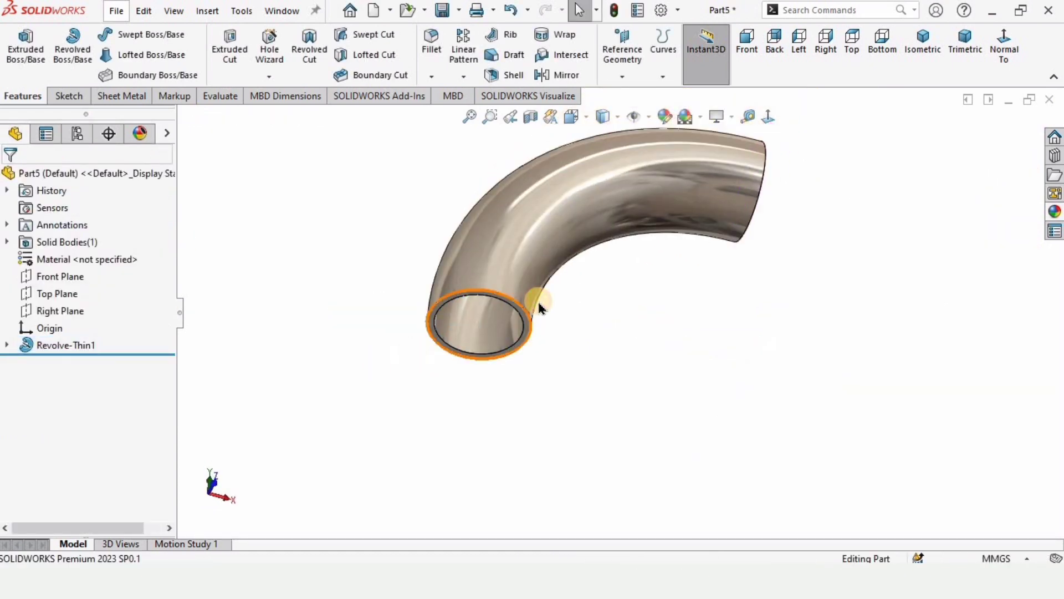
middle_drag(539, 307, 516, 281)
scroll(516, 281, down, 8)
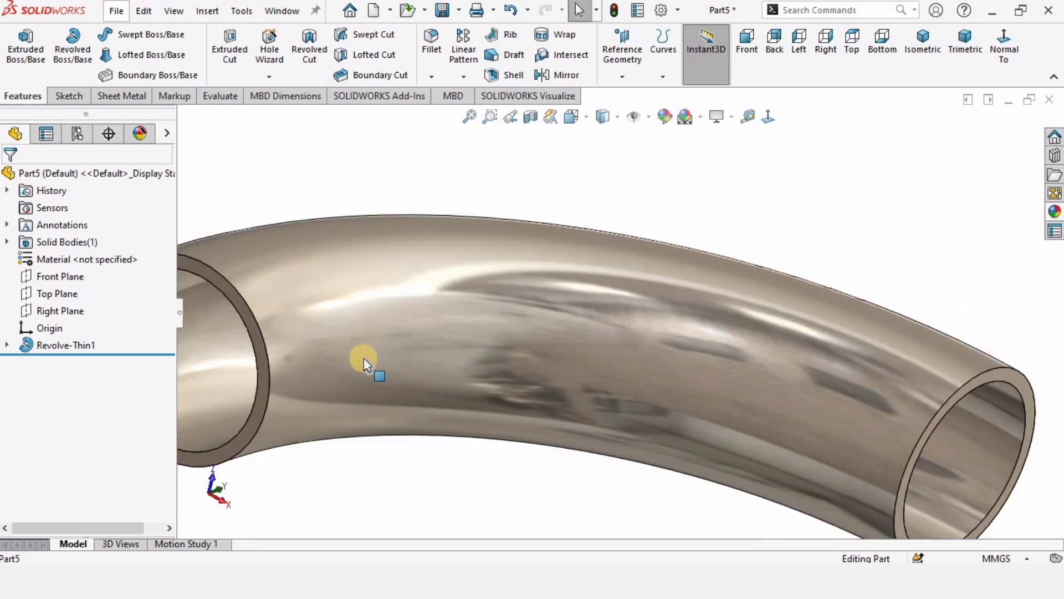
middle_drag(364, 366, 281, 284)
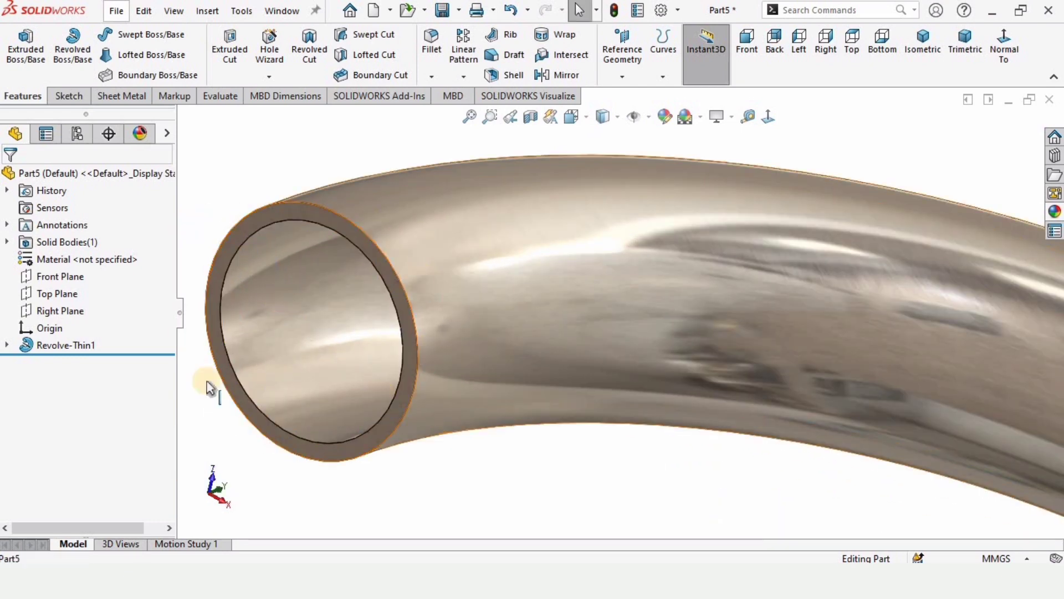
Step: Edit the thin revolve feature and set its wall thickness to 3 mm
right_click(87, 344)
click(98, 224)
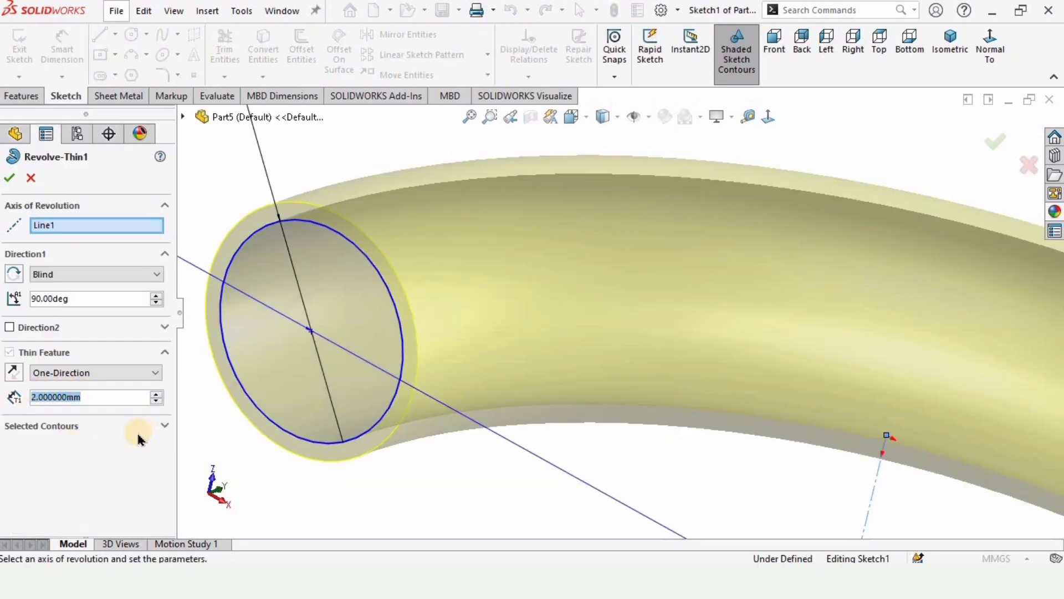
text(3)
key(Return)
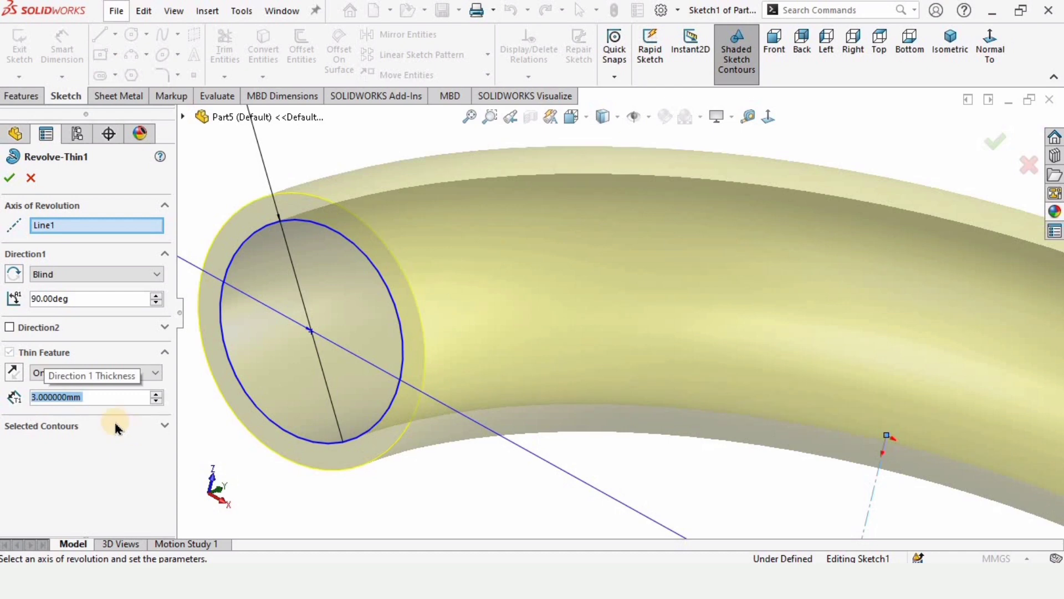
Step: Reverse the thin wall's direction to inside the circle and back outside twice, comparing both sides at the pipe's open end
click(13, 372)
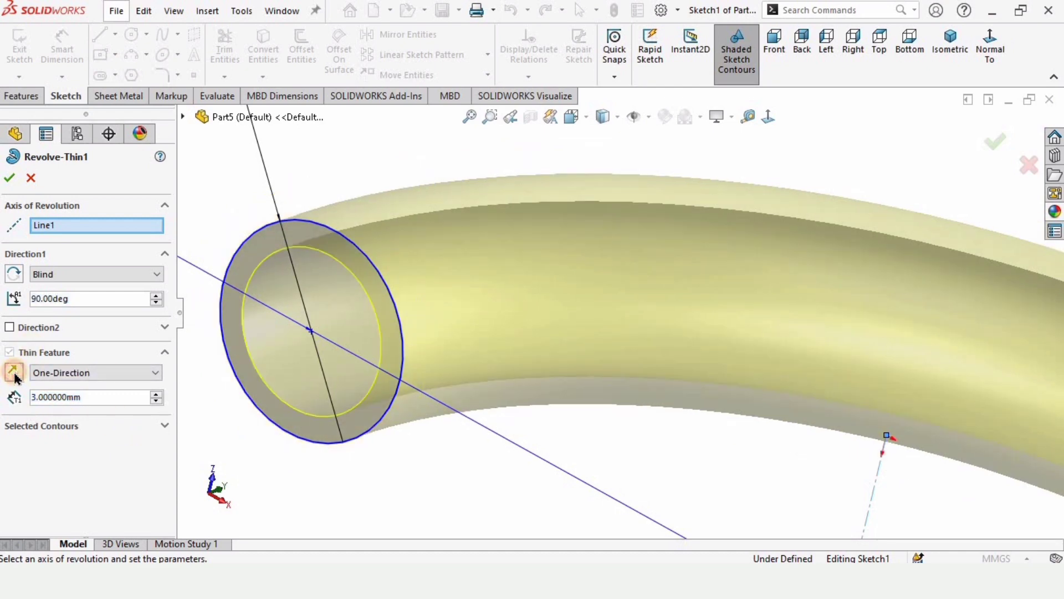
click(15, 374)
scroll(372, 311, up, 2)
middle_drag(386, 284, 361, 285)
scroll(360, 285, down, 3)
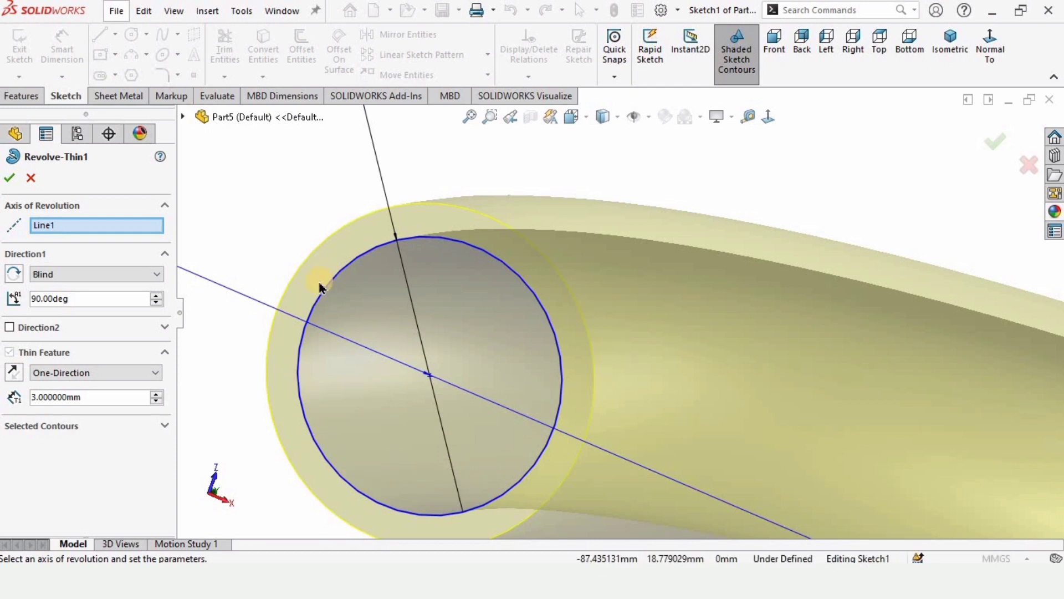
click(12, 371)
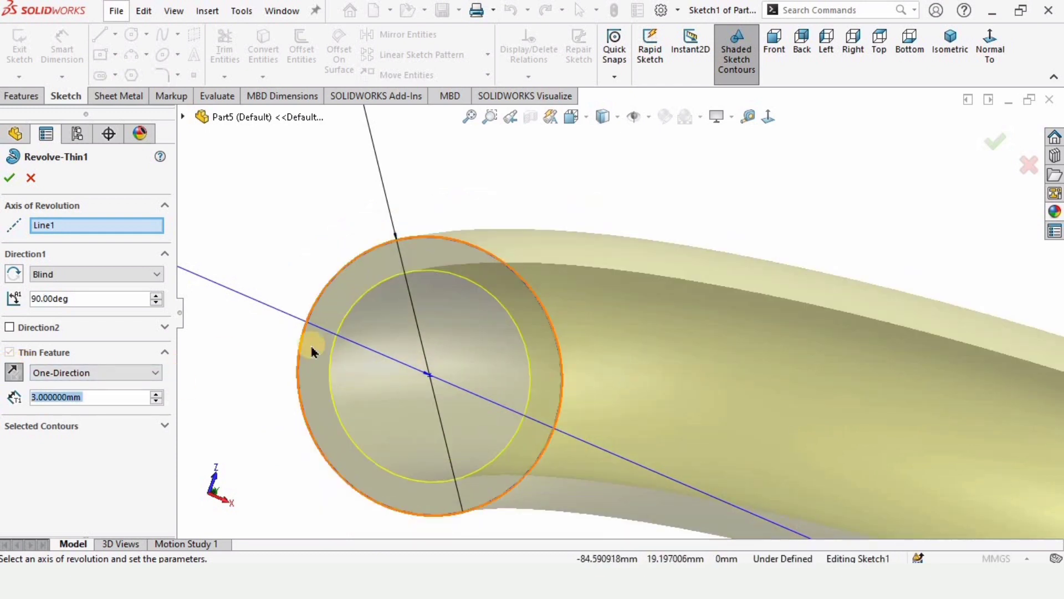
click(352, 279)
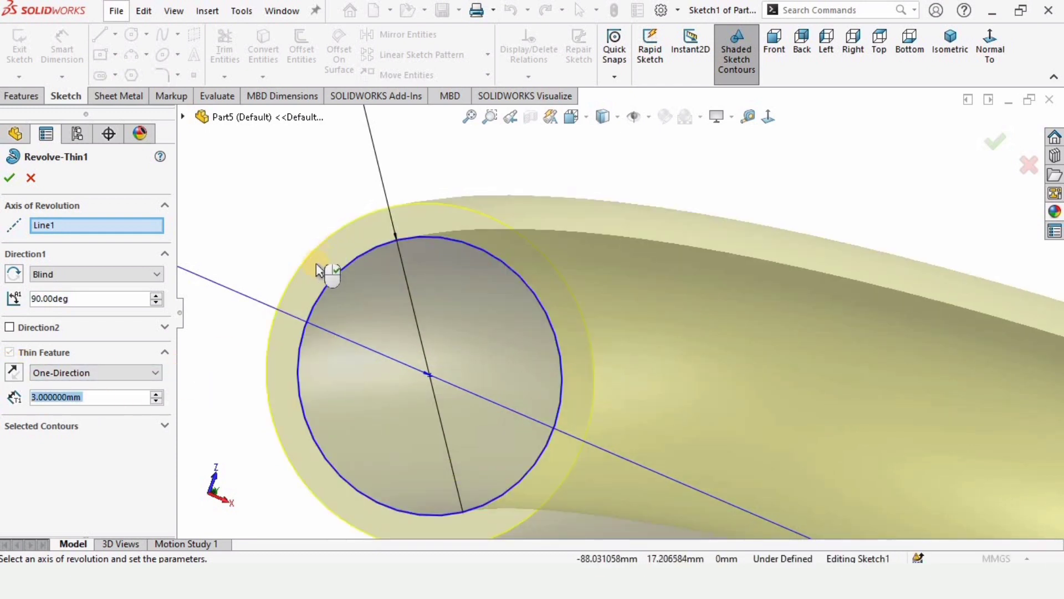
Step: Change the thin wall type to Mid-Plane and accept the edited revolve
click(101, 371)
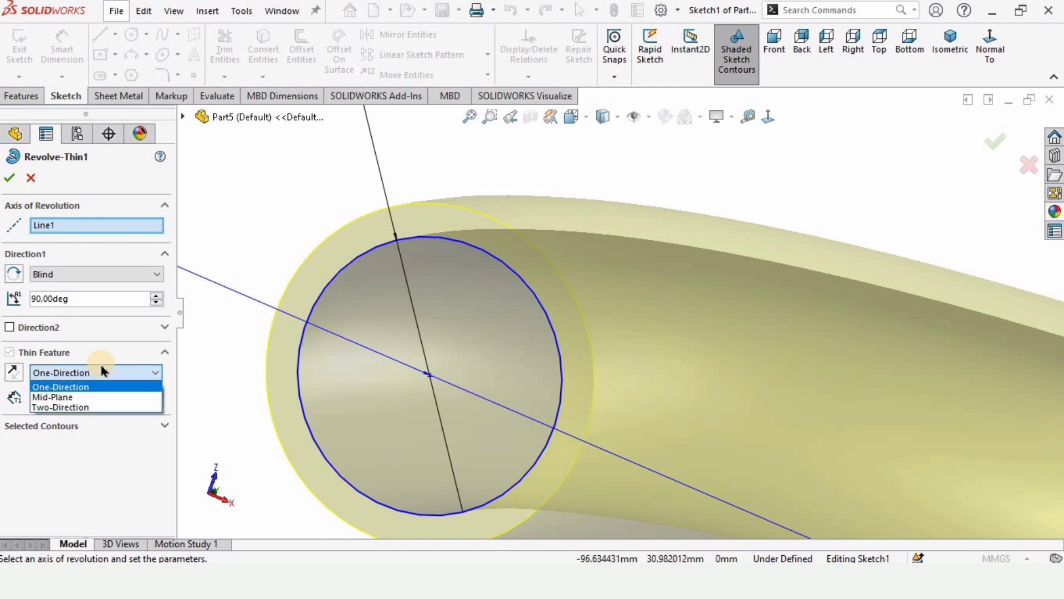
click(61, 396)
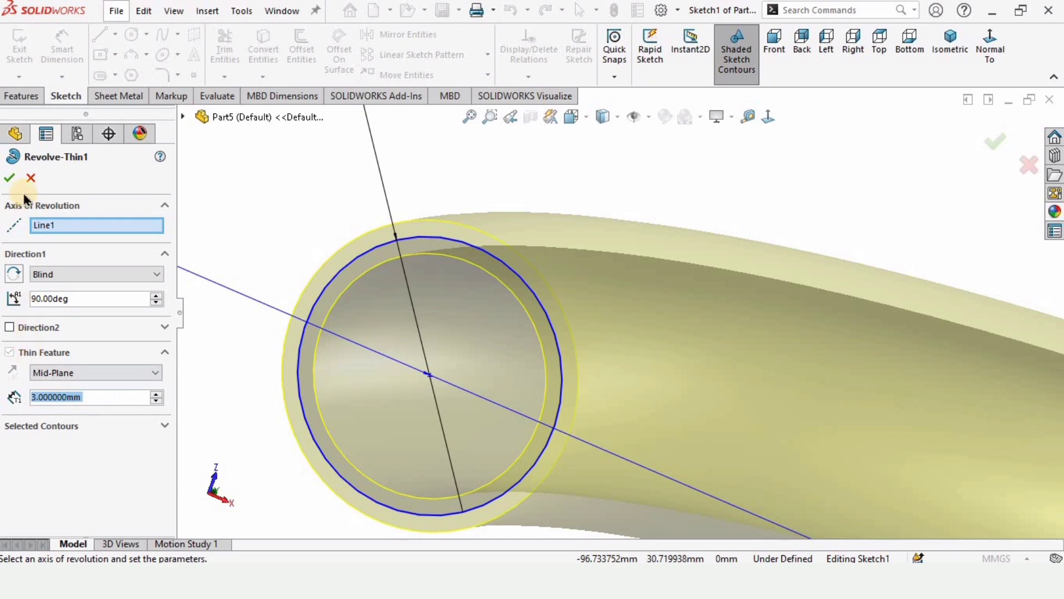
right_click(697, 339)
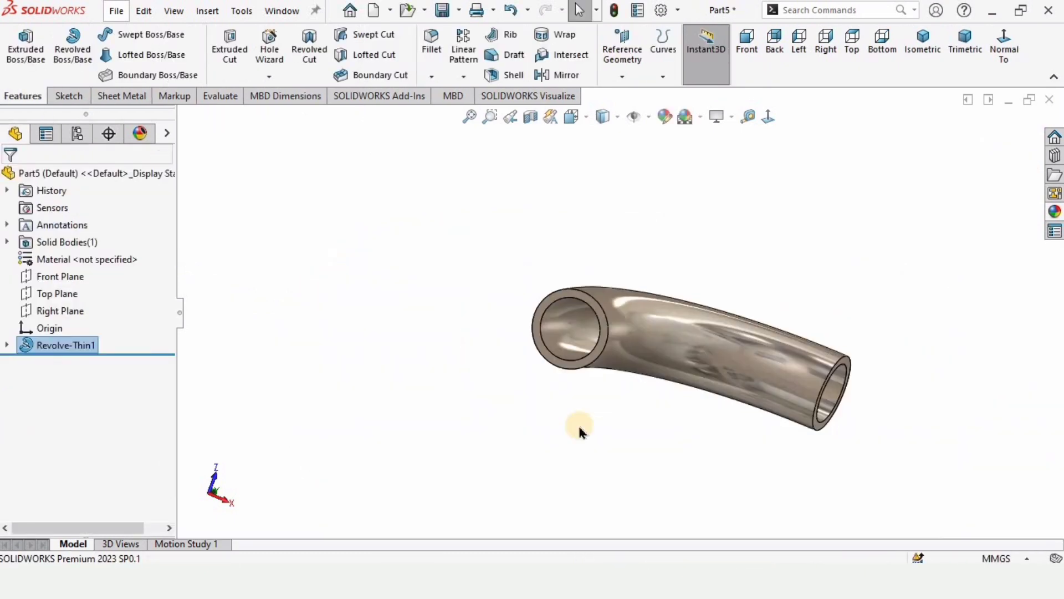
scroll(798, 327, down, 3)
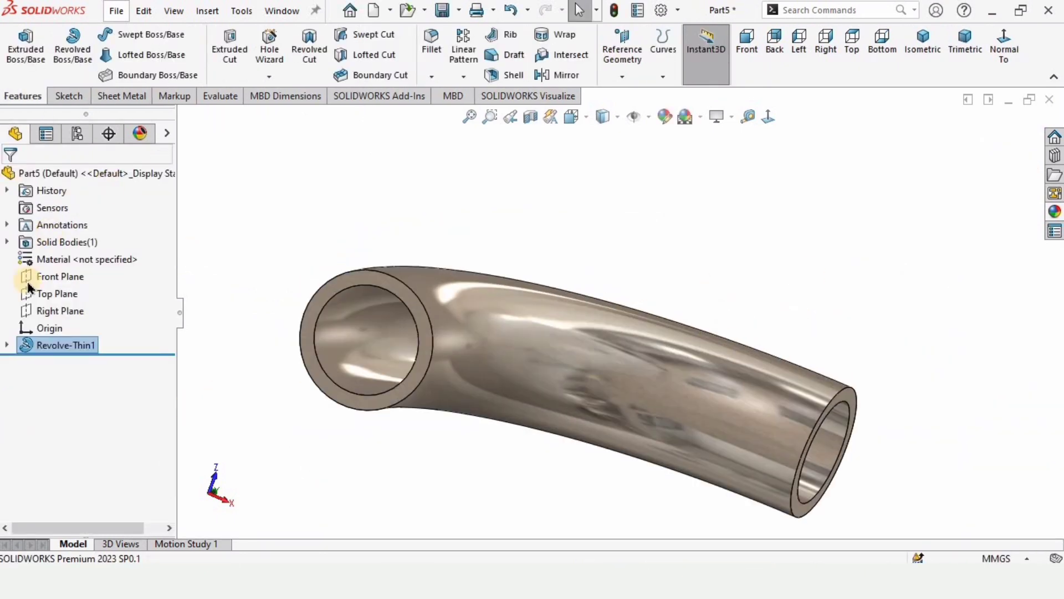
Step: Edit the thin revolve feature of the pipe bend and set its Direction 1 angle to 180 degrees
right_click(67, 342)
click(79, 220)
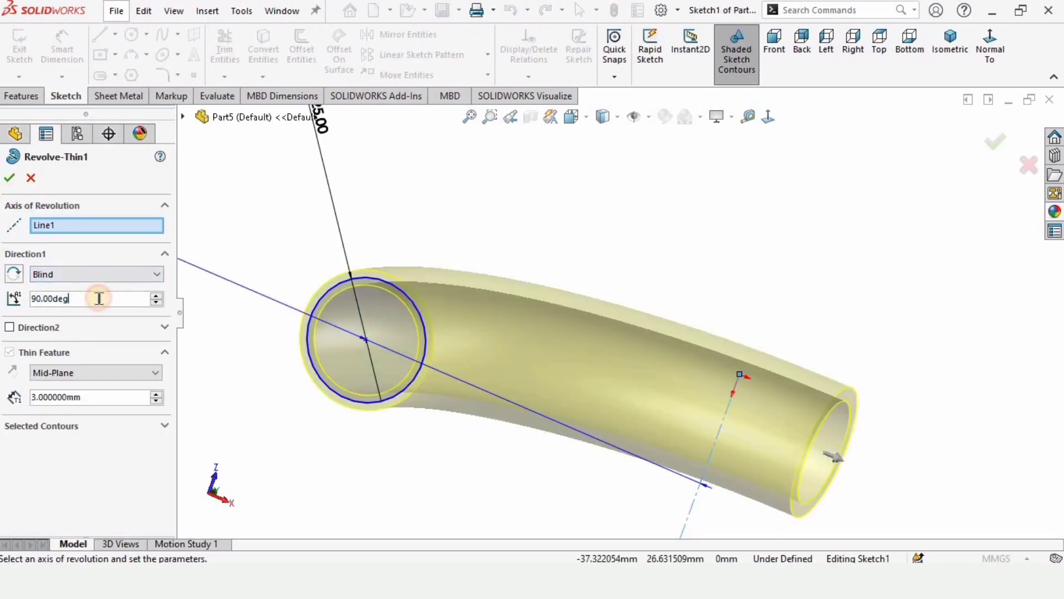
scroll(558, 358, up, 3)
middle_drag(555, 426, 601, 311)
scroll(600, 296, down, 2)
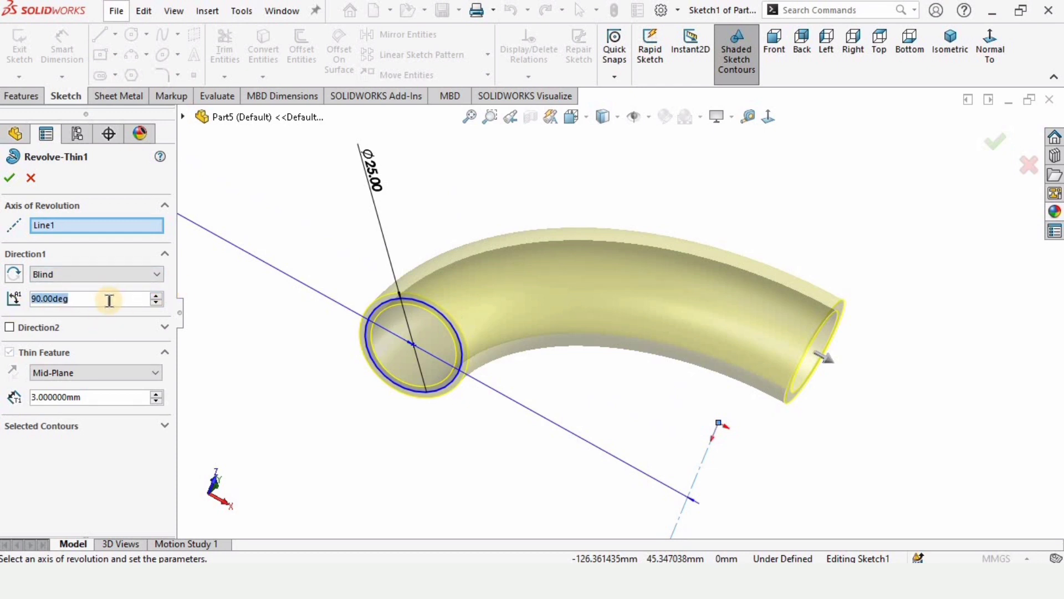
text(180)
key(Return)
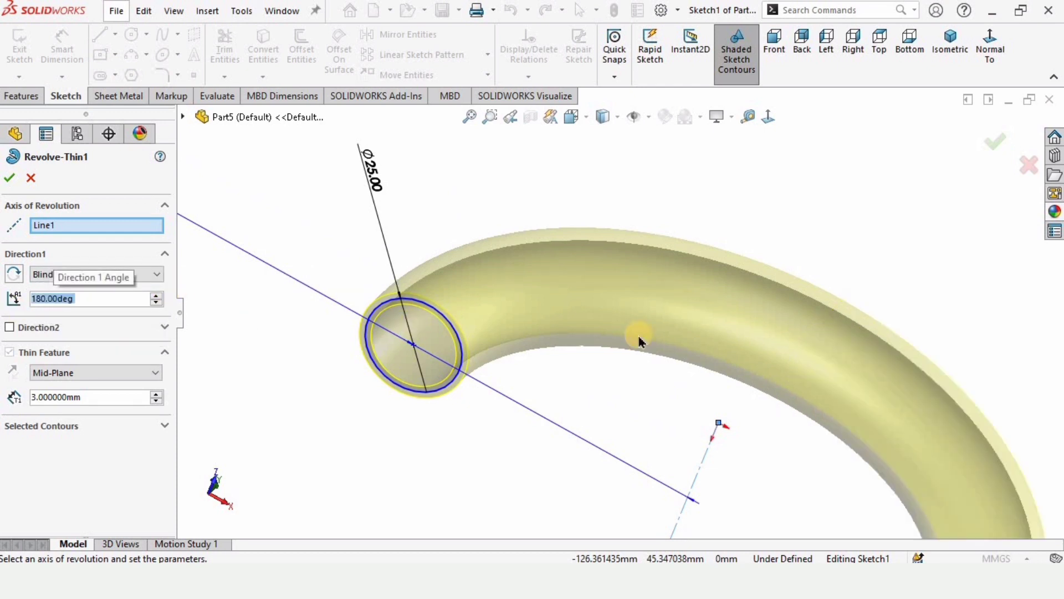
Step: Set the thin revolve's Direction 1 angle to 270 degrees to preview a three-quarter ring
scroll(749, 392, up, 3)
middle_drag(598, 419, 751, 475)
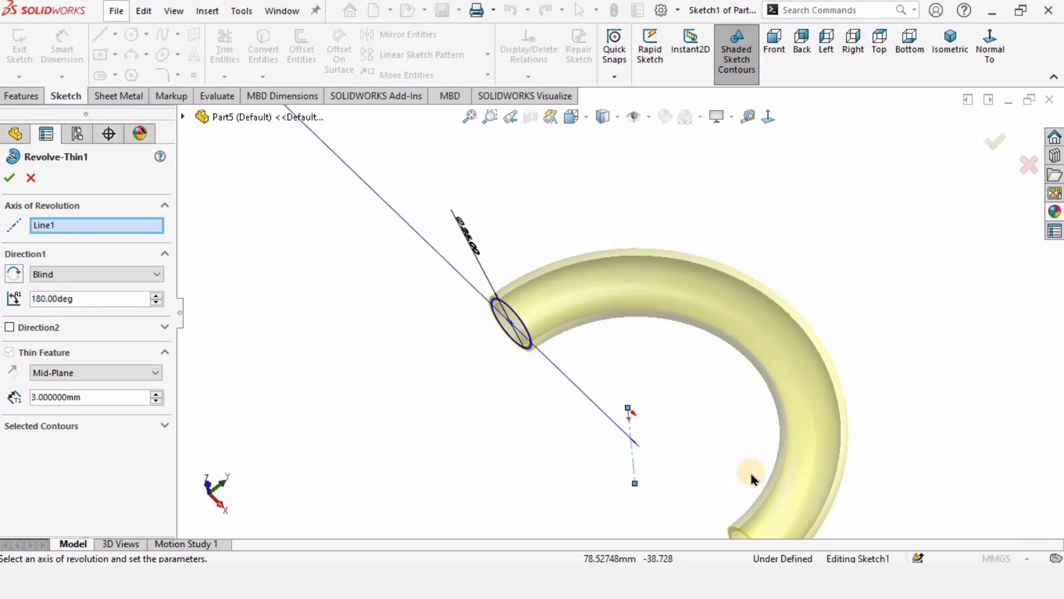
scroll(752, 479, up, 2)
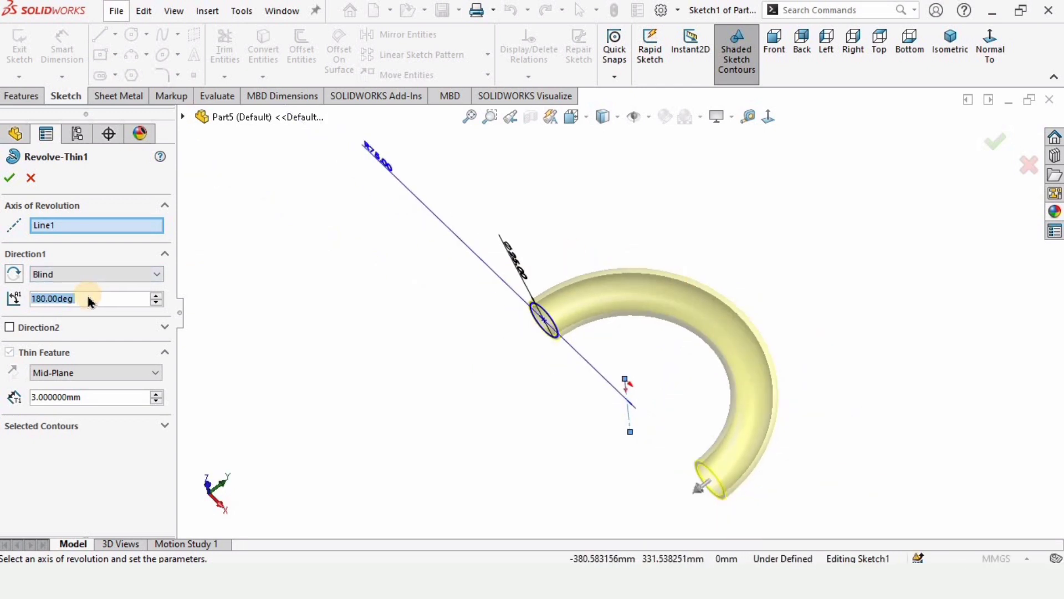
text(270)
key(Return)
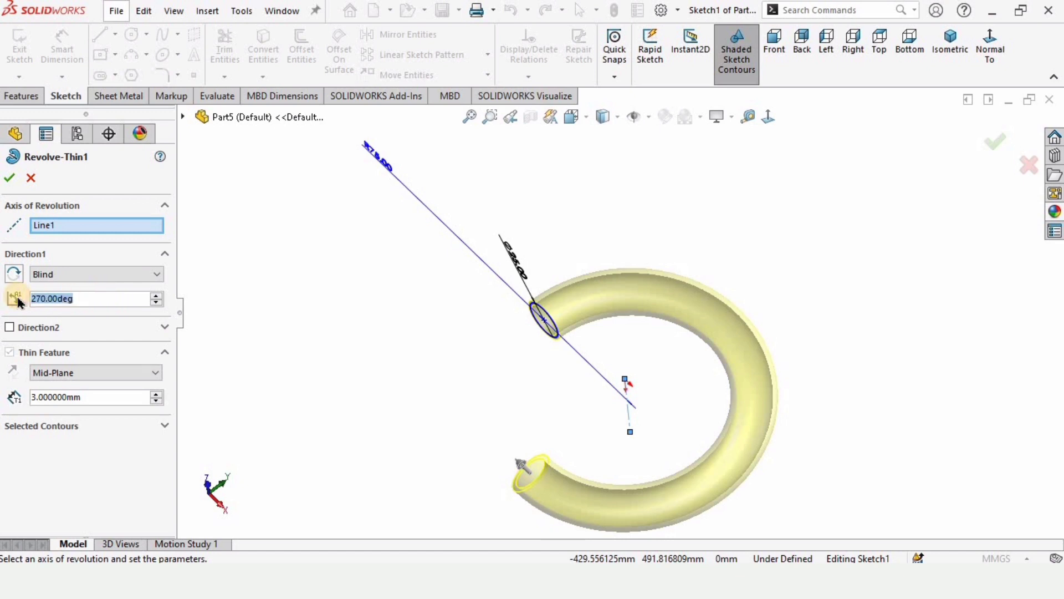
Step: Set the thin revolve's Direction 1 angle to 360 degrees, accept the edit, and view the closed ring
text(360)
key(Return)
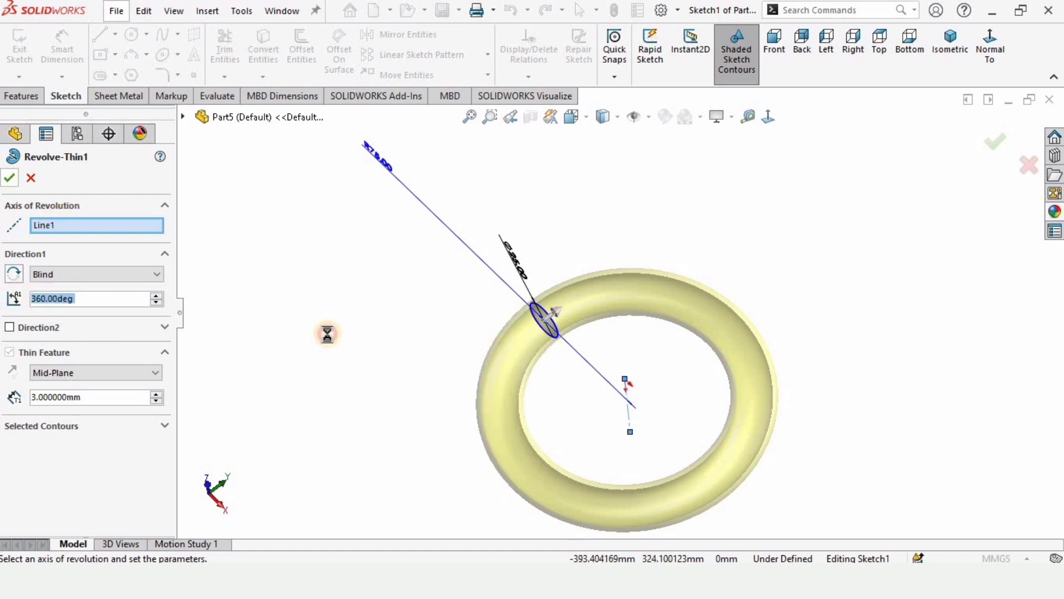
middle_drag(397, 392, 662, 401)
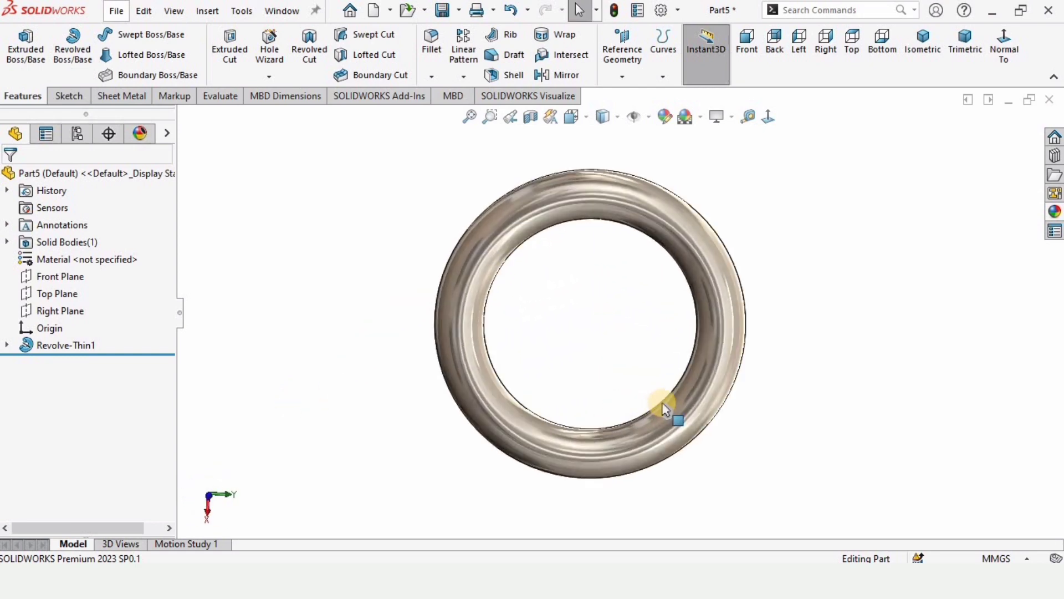